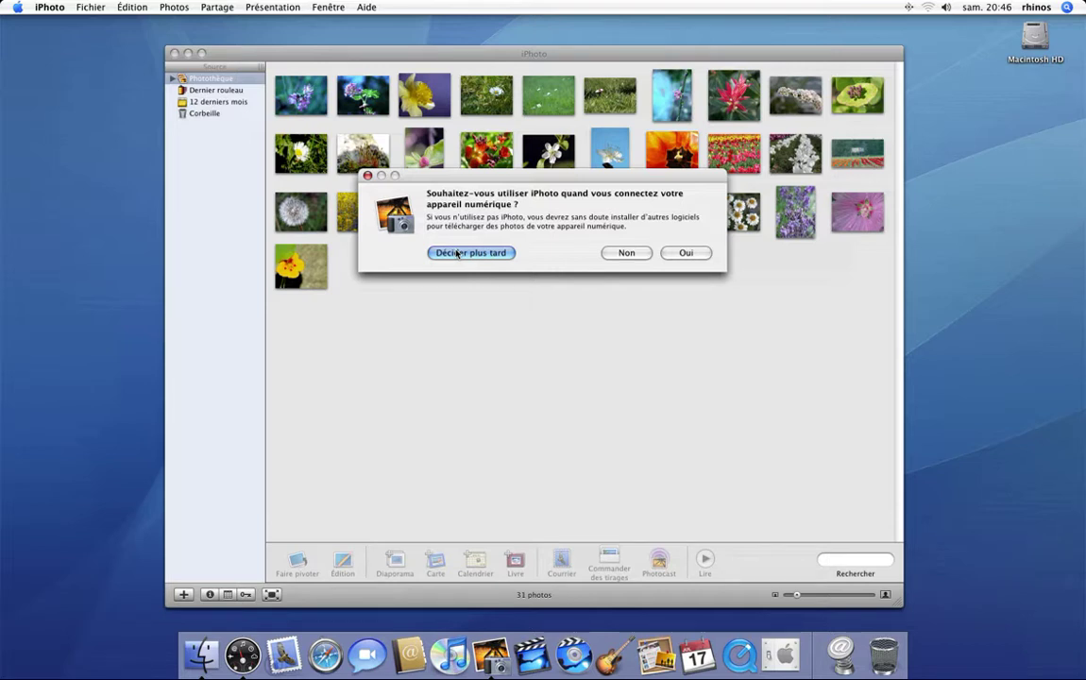
Step: Postpone the digital camera choice and select six photos: yellow-orange flower, dandelion, pink petals, red cluster, white blossom on blue sky, and spotted yellow flower
click(457, 253)
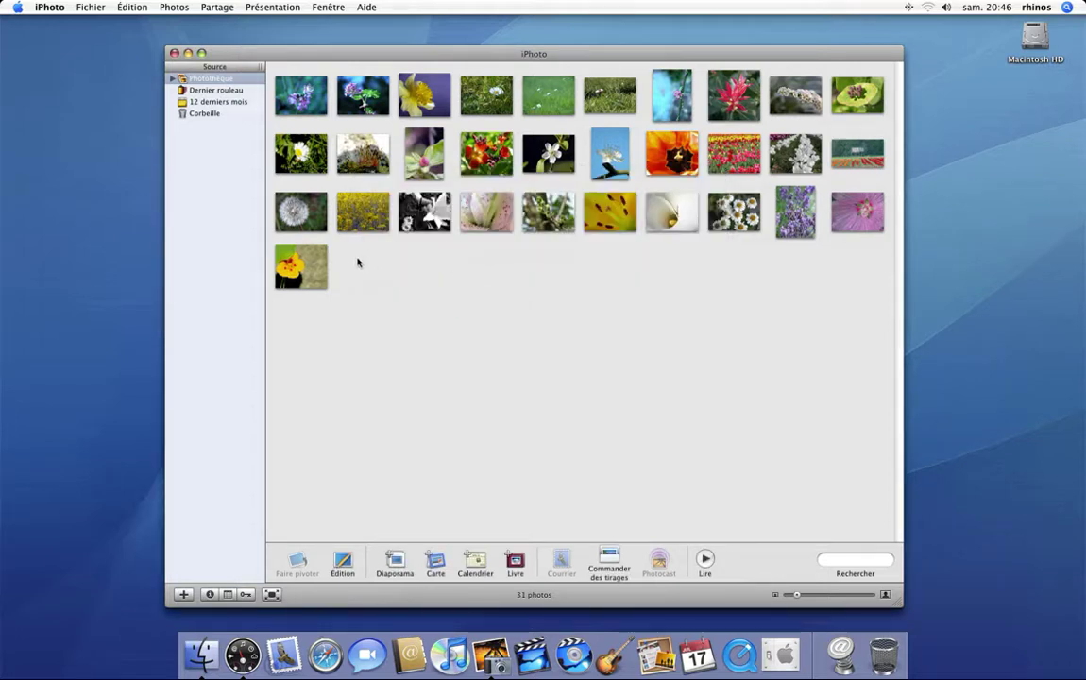
click(316, 264)
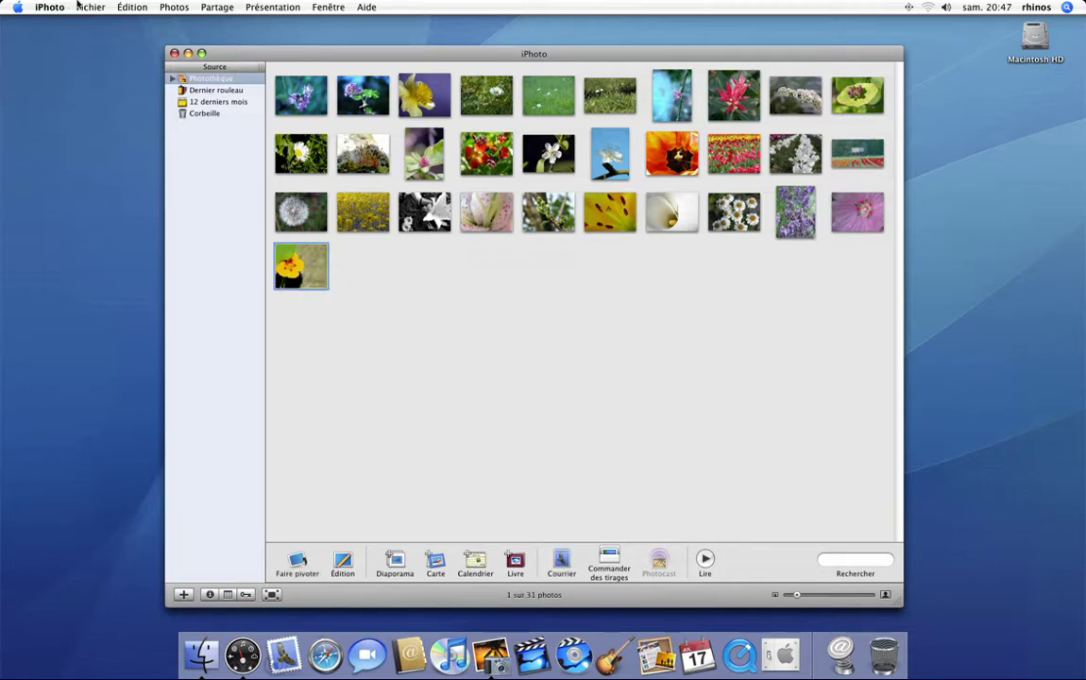
super+click(297, 215)
super+click(469, 220)
super+click(476, 153)
super+click(610, 153)
super+click(610, 212)
Step: Open the export settings for the selected photos, choose to limit the maximum image size, and keep the Original format
click(90, 7)
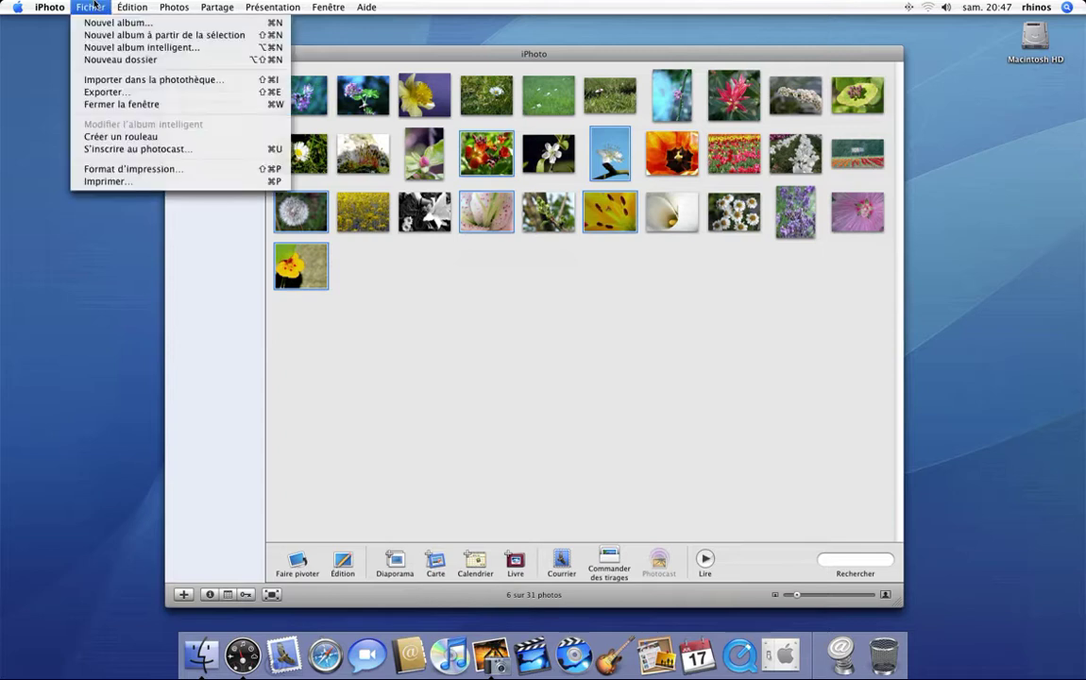
click(104, 92)
drag(497, 109, 497, 257)
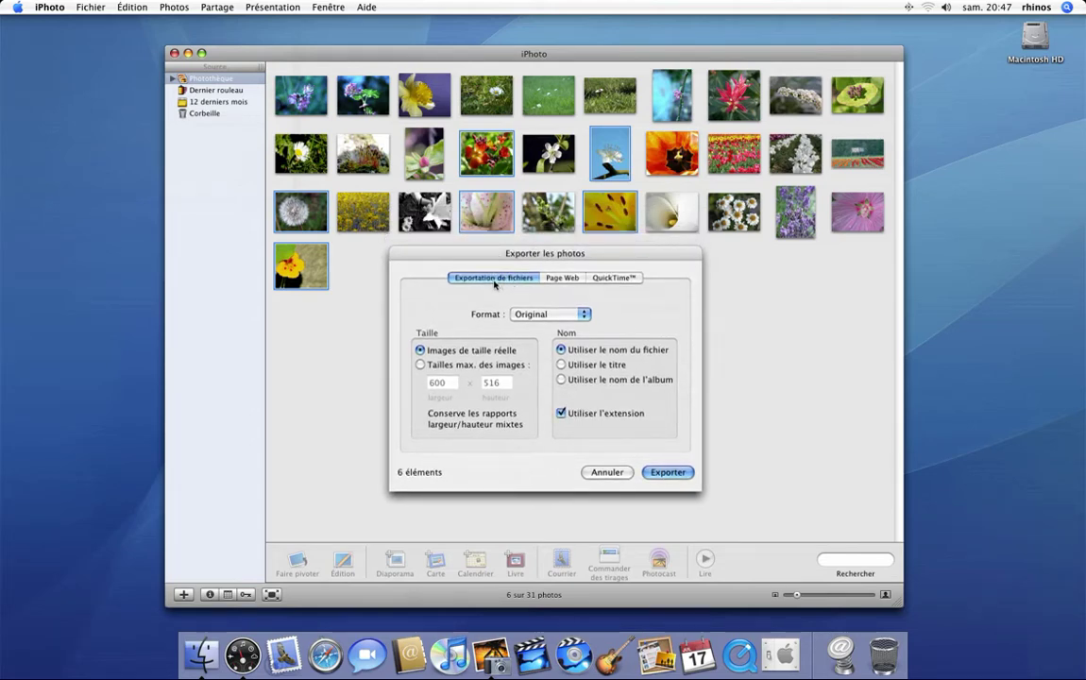
click(451, 366)
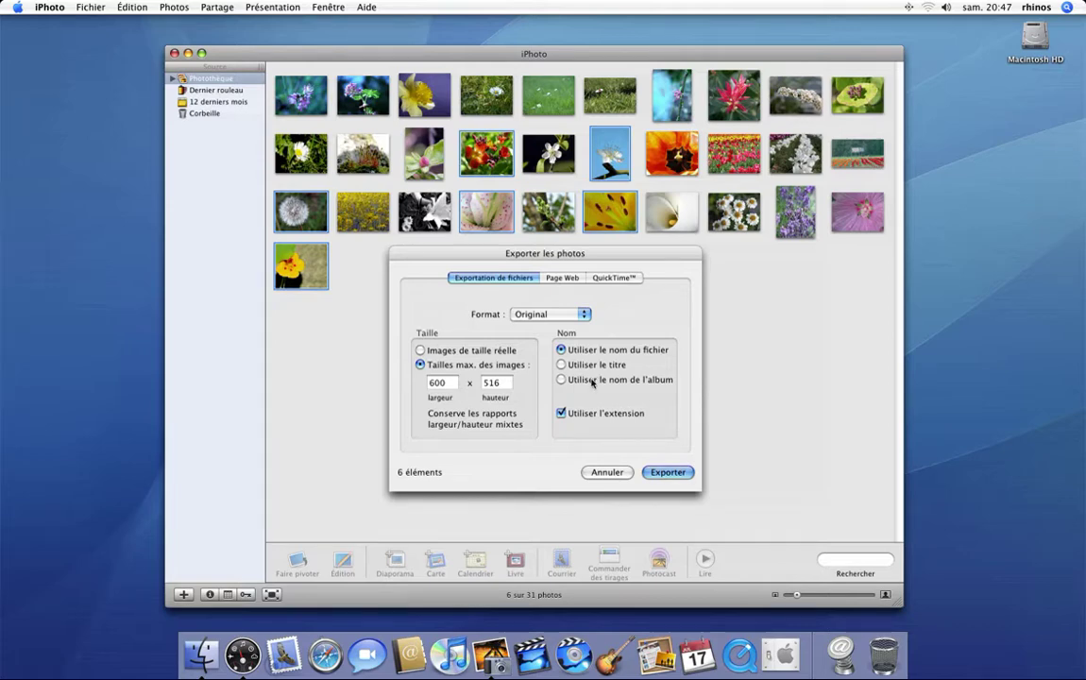
click(557, 315)
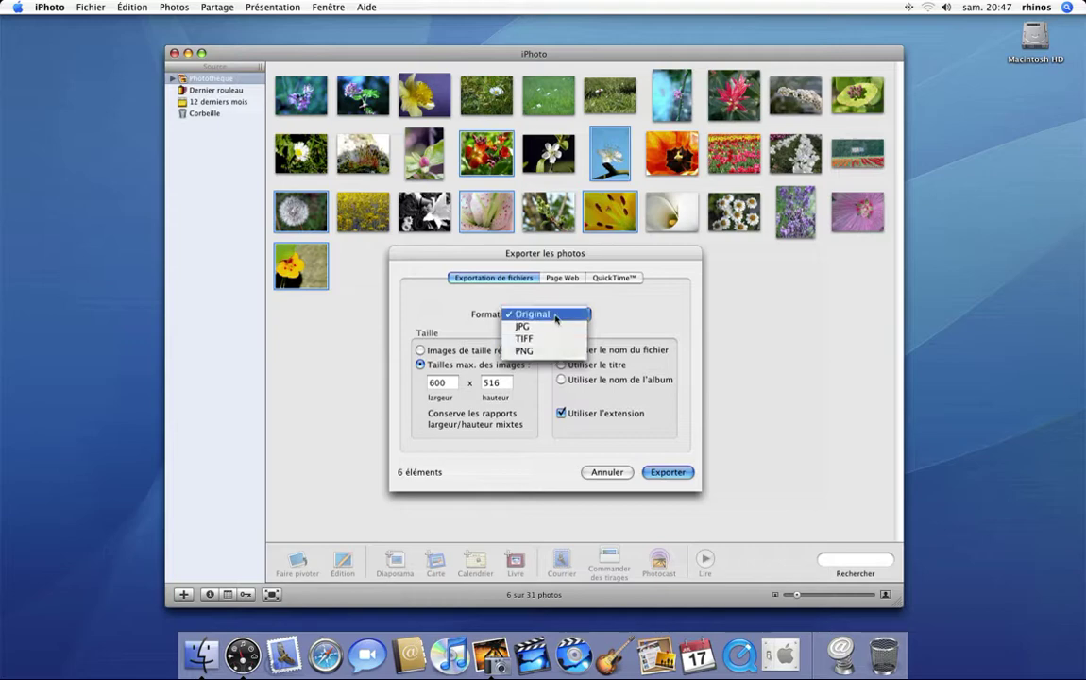
click(555, 318)
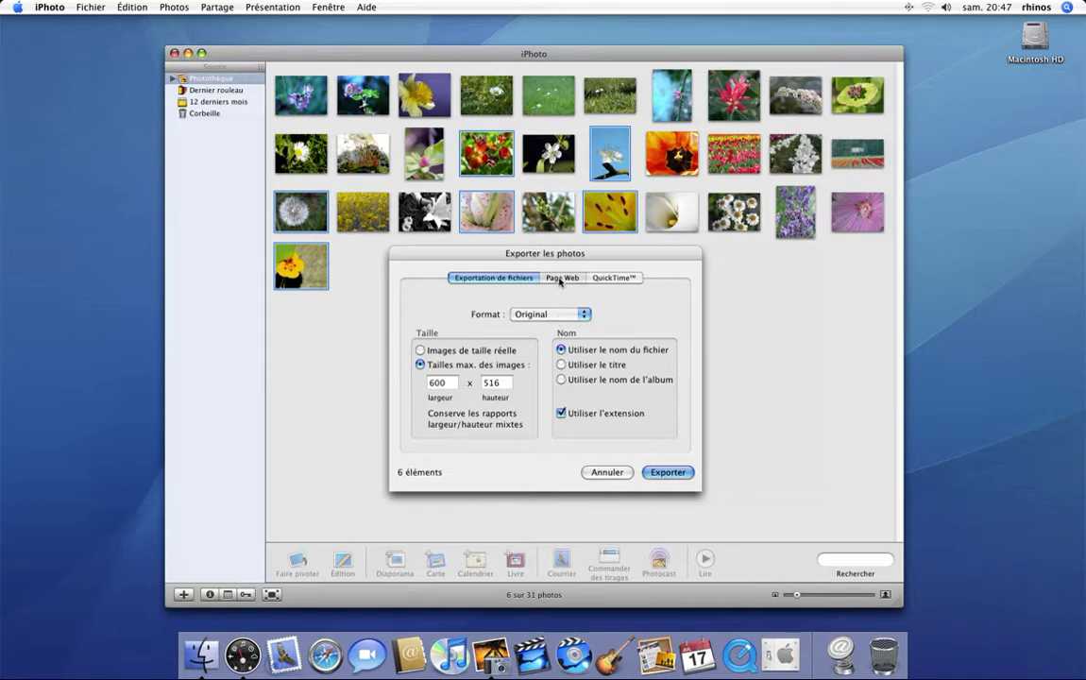
Step: Review the web page and QuickTime export options, including the thumbnail width, and return to the file export settings
click(562, 277)
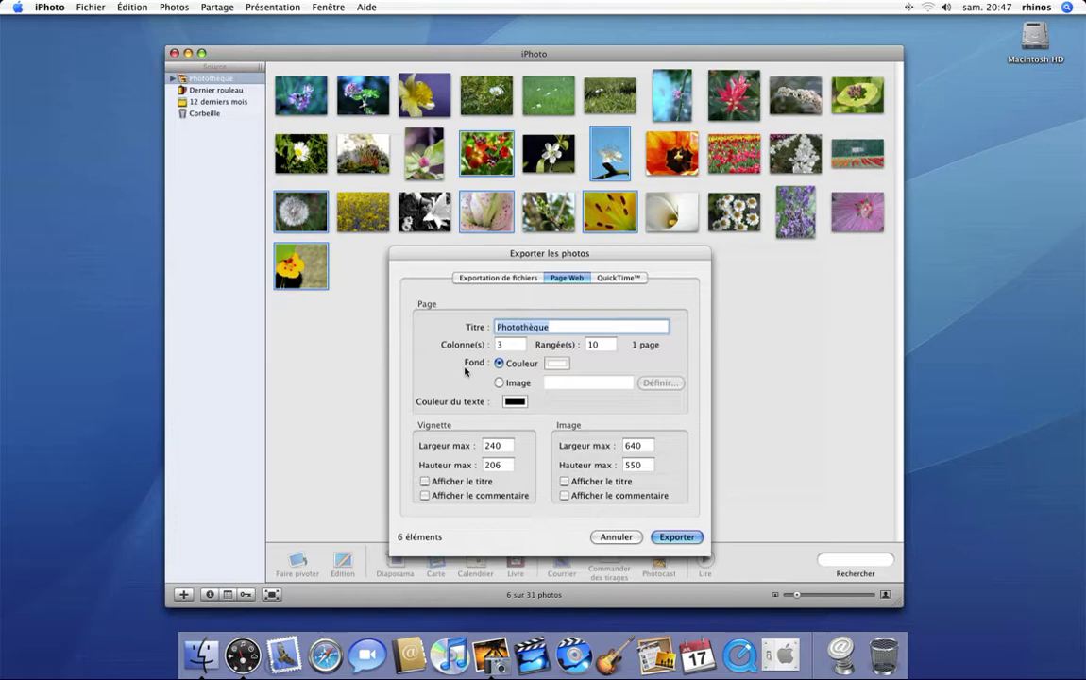
double_click(487, 444)
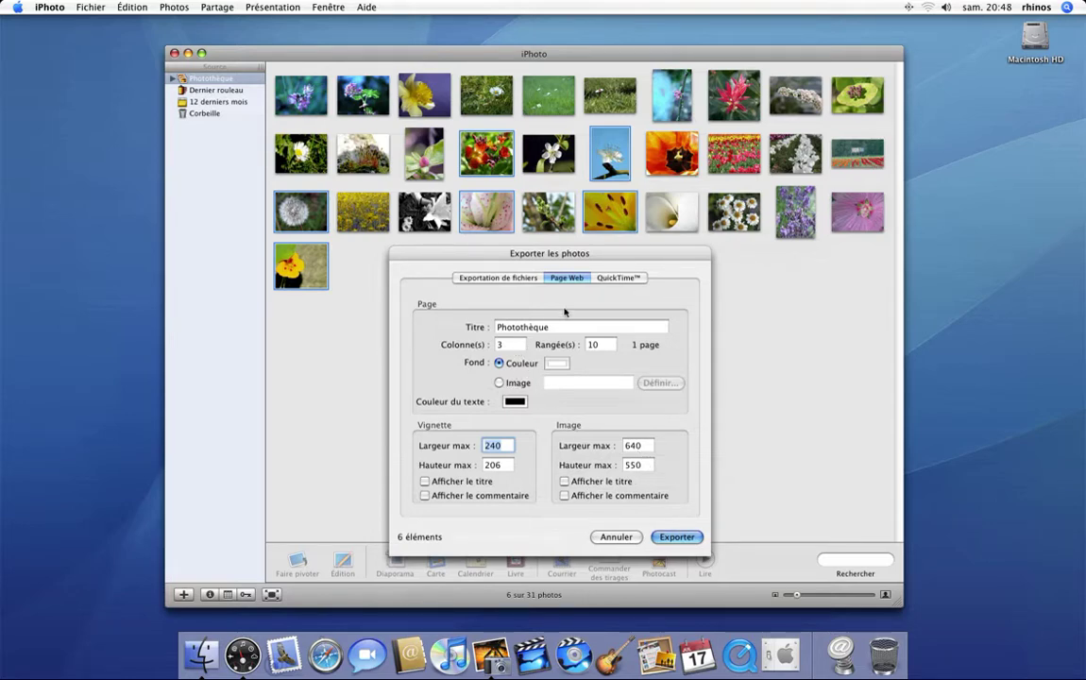
click(599, 279)
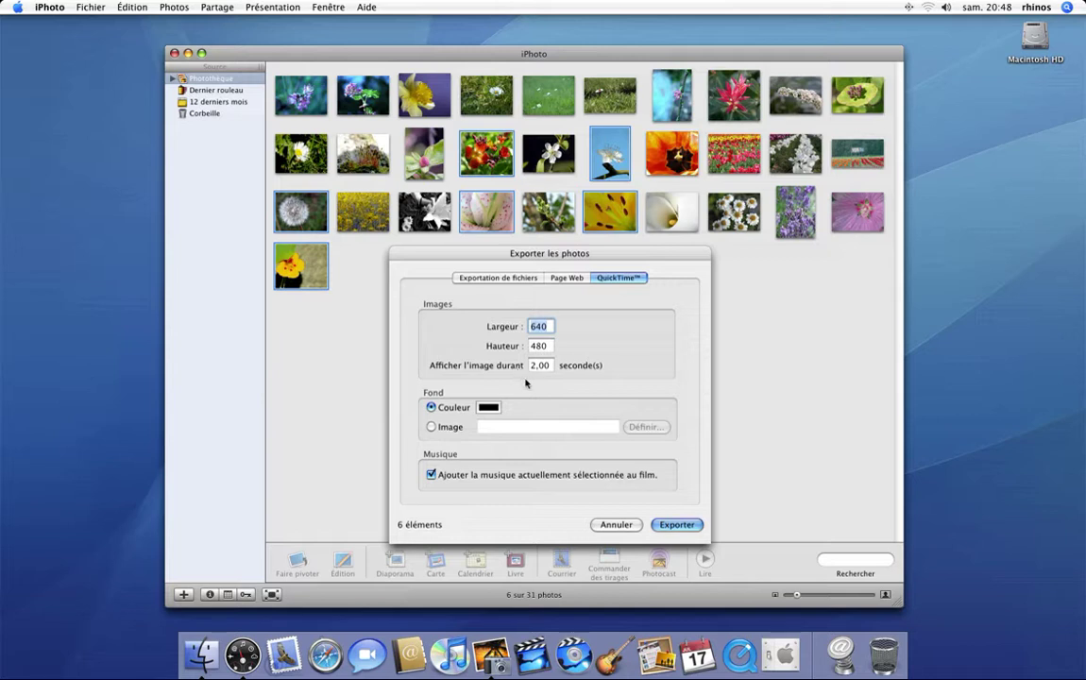
click(502, 281)
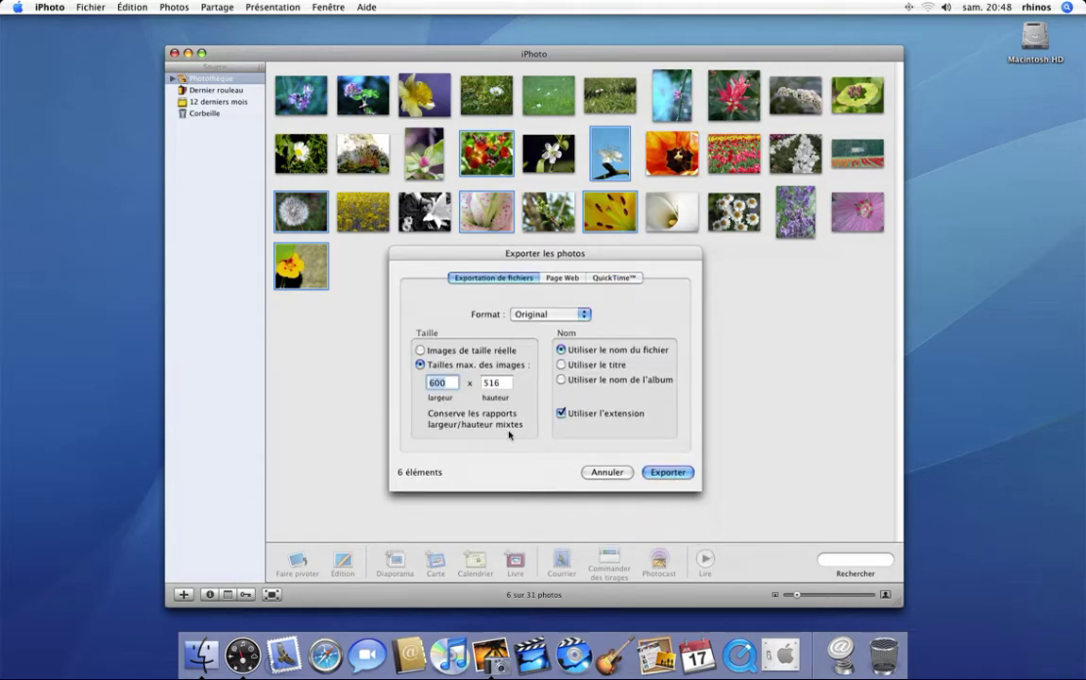
Step: Set the maximum image width to 300 and export the six photos to the Documents folder
text(300)
click(649, 472)
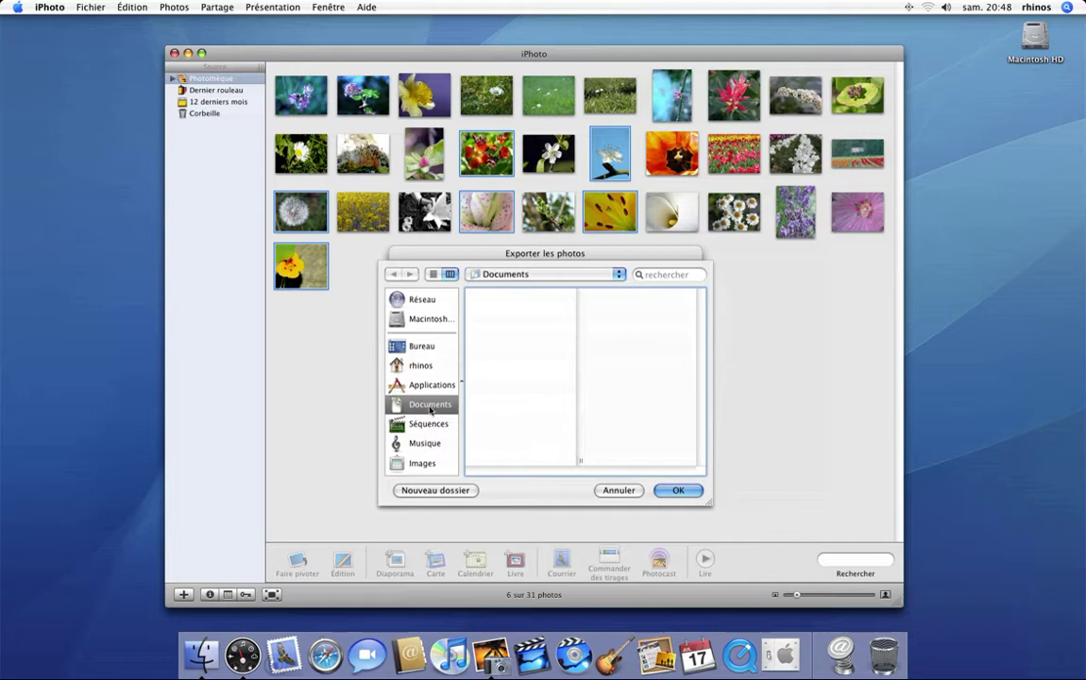
click(679, 491)
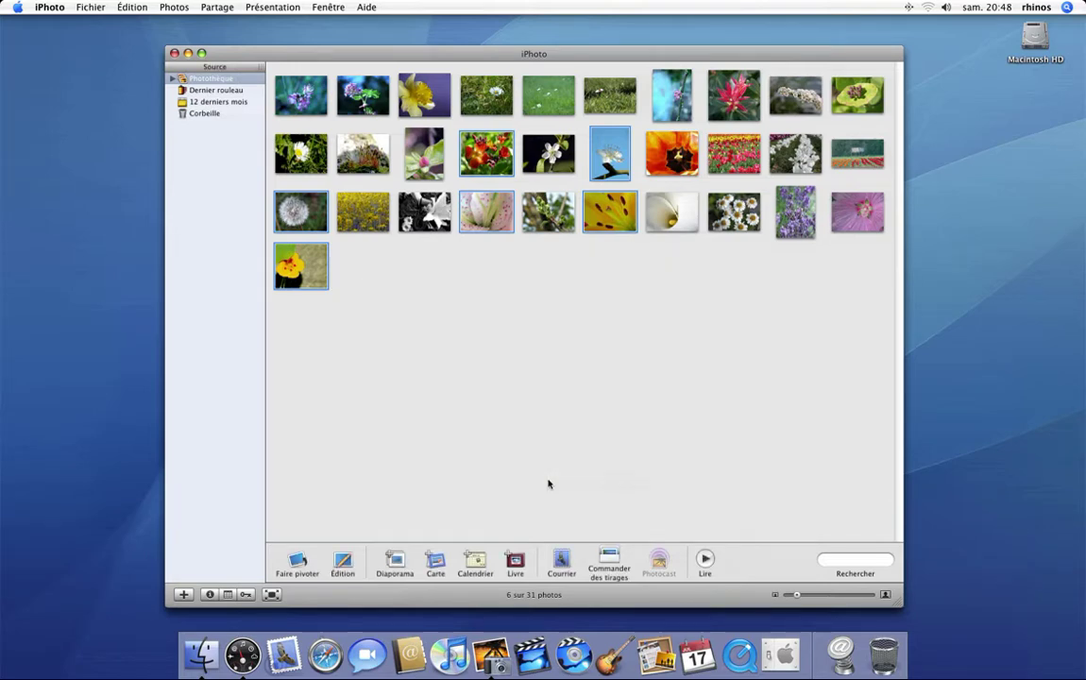
Step: Switch to Finder, check the preview and dimensions of coeur_02.jpg in the Documents folder, and hide Finder
double_click(1038, 48)
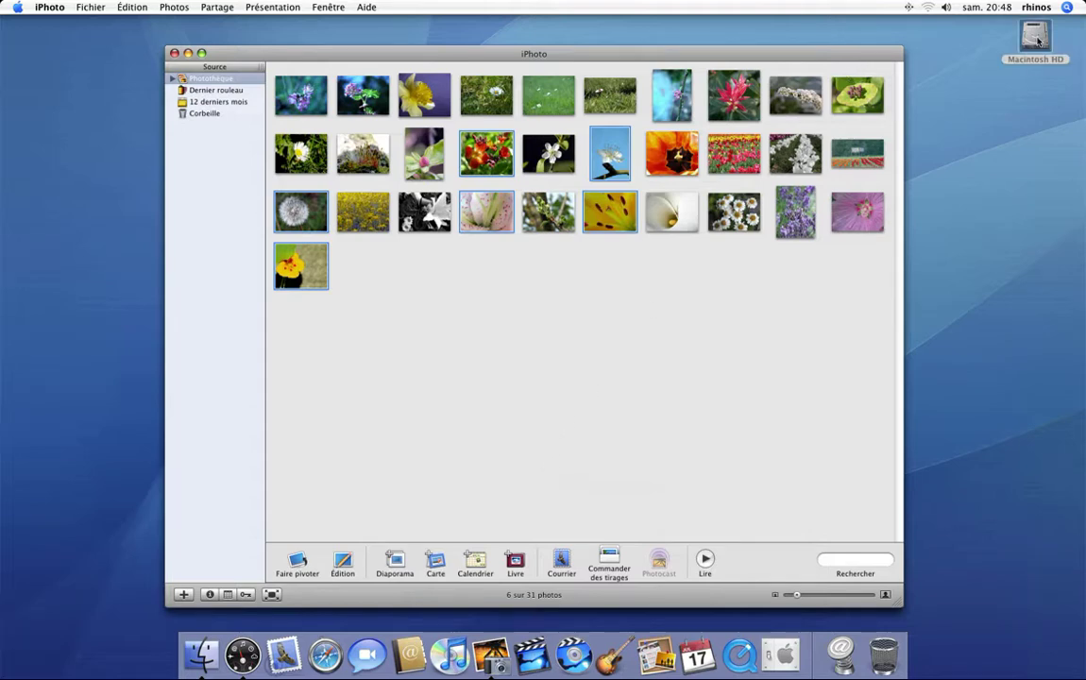
click(236, 341)
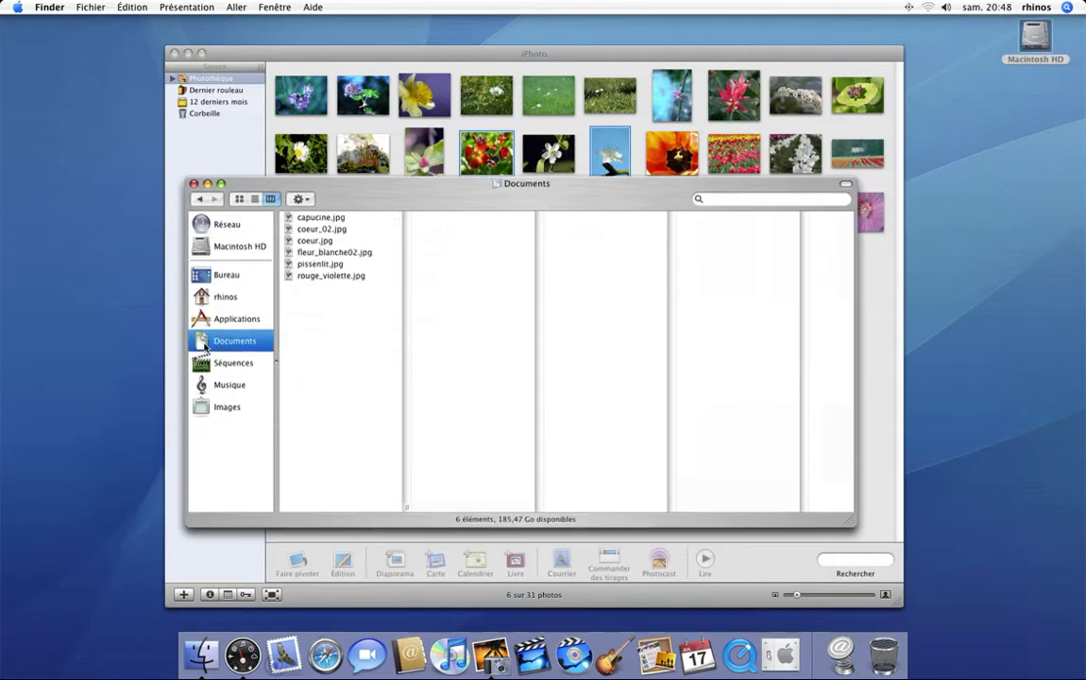
click(321, 230)
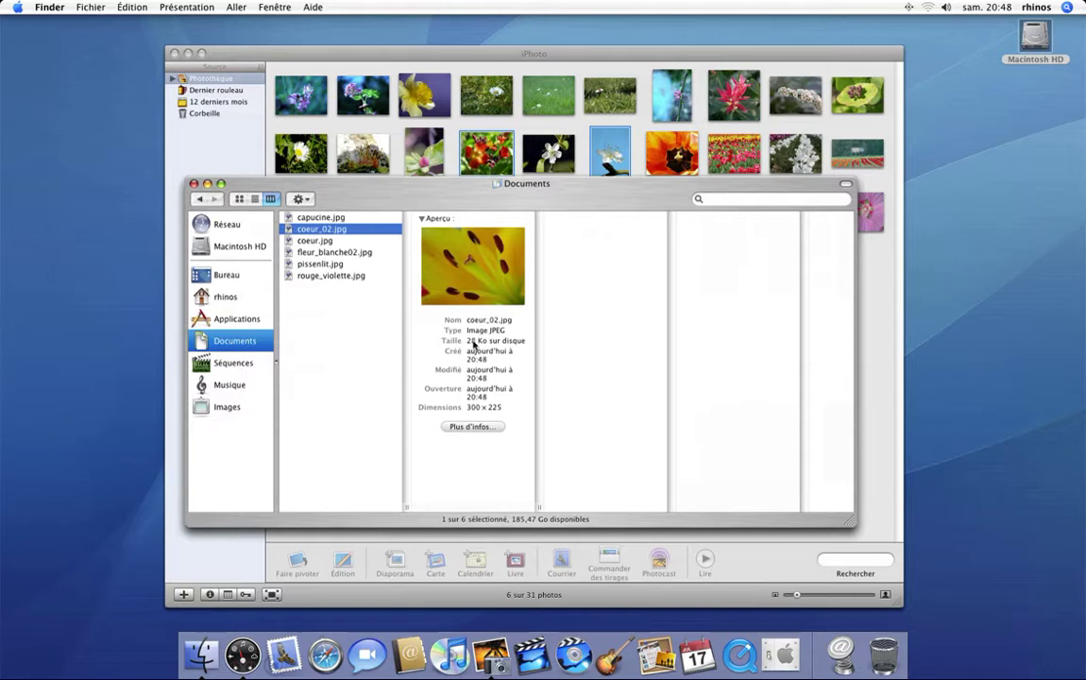
key(super+h)
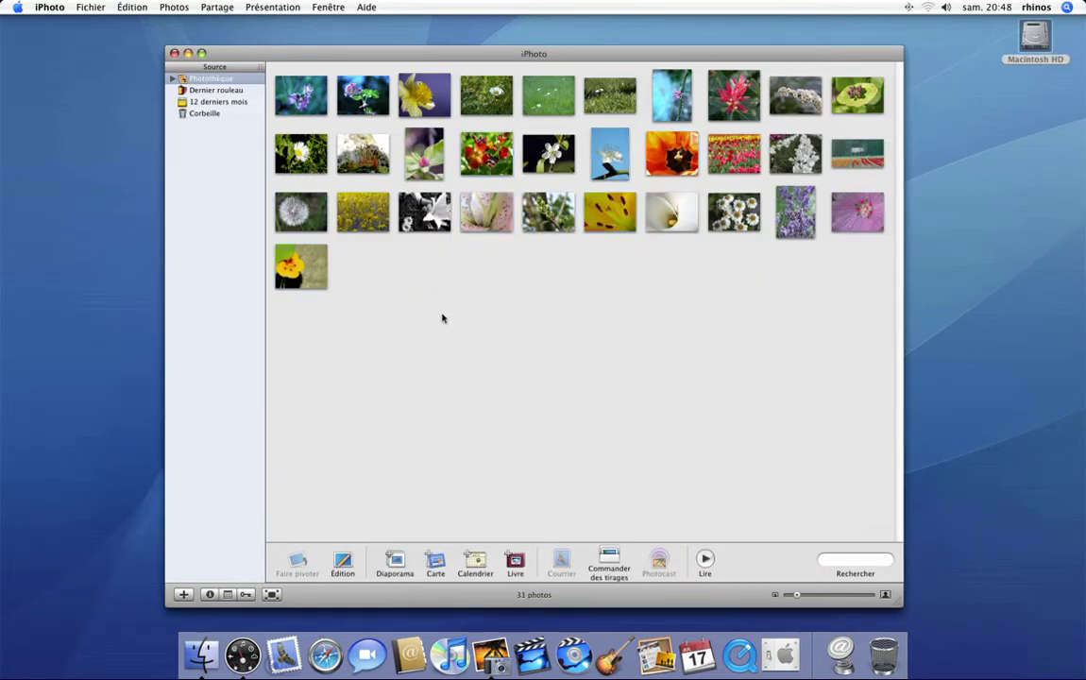
Step: Compose an e-mail containing the lilac bud photo at Taille réelle (qualité optimale)
click(472, 224)
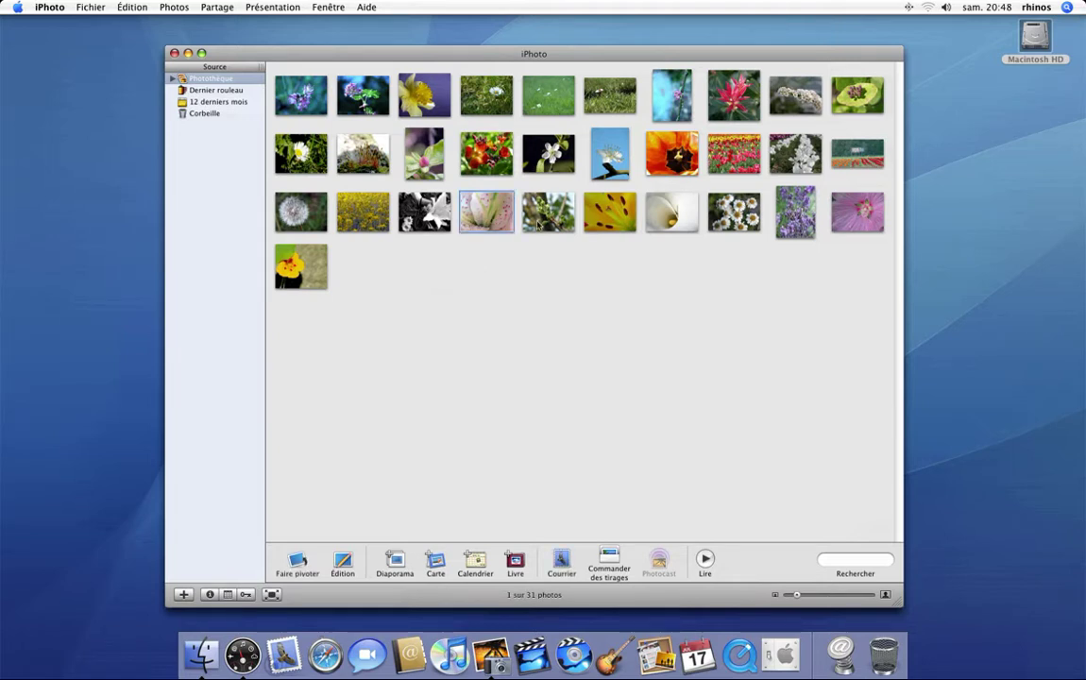
key(Right)
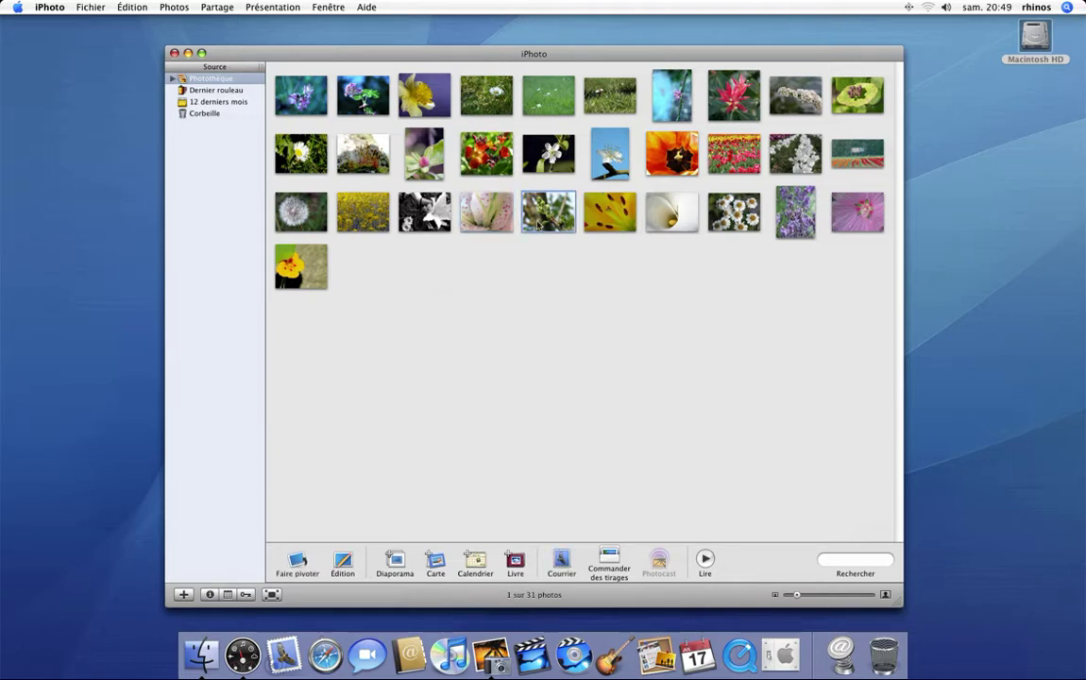
click(560, 563)
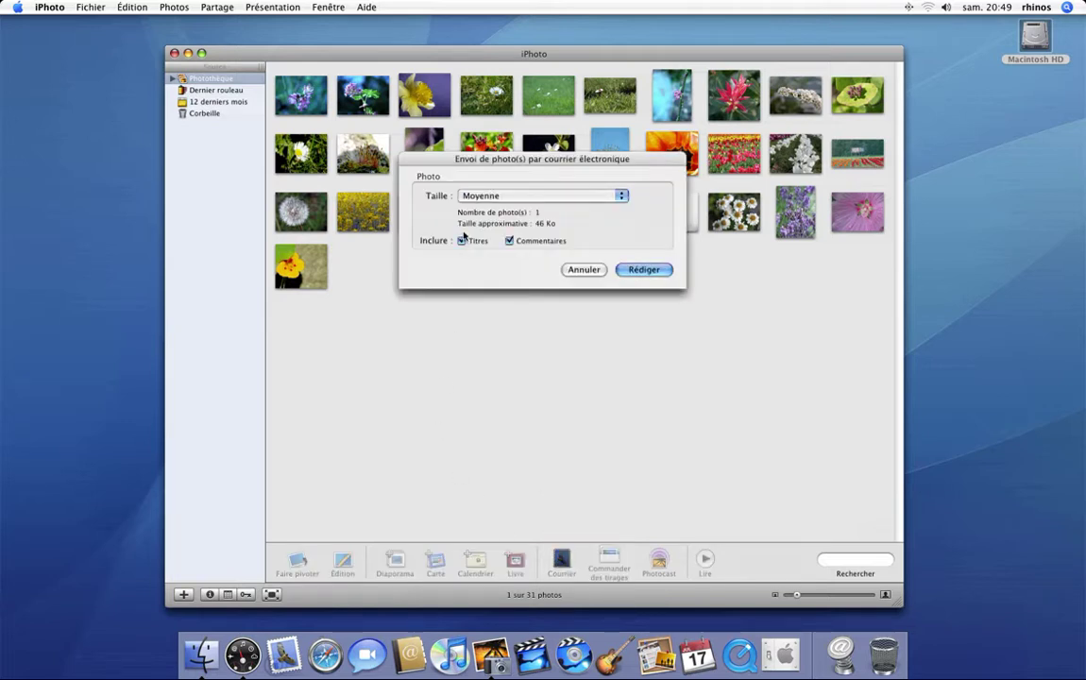
click(474, 196)
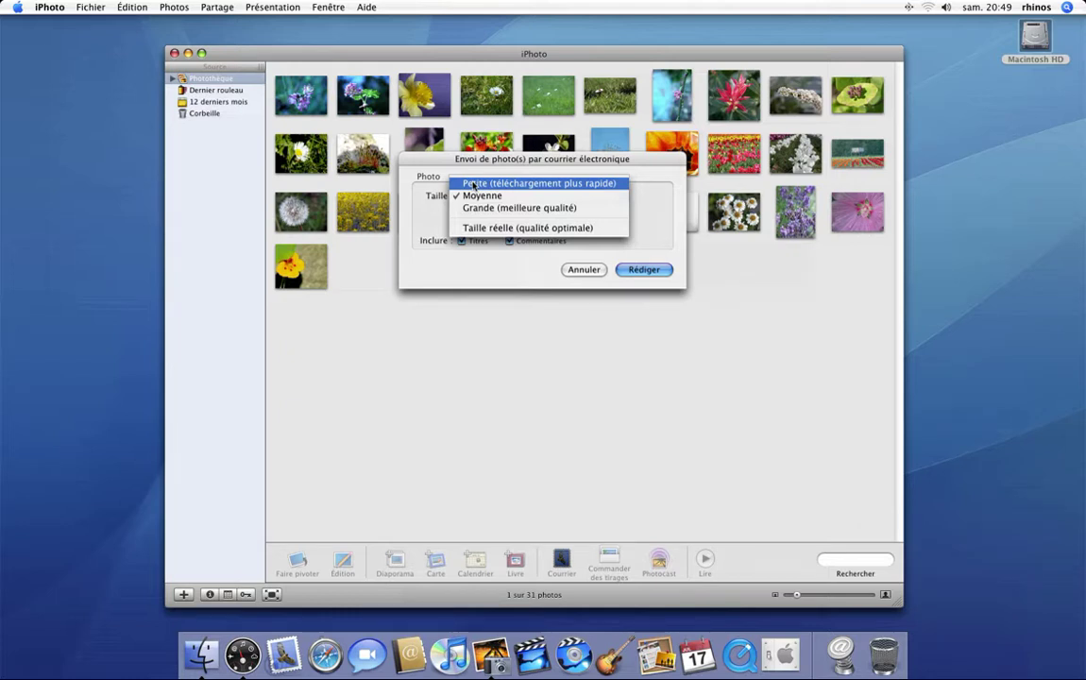
click(488, 230)
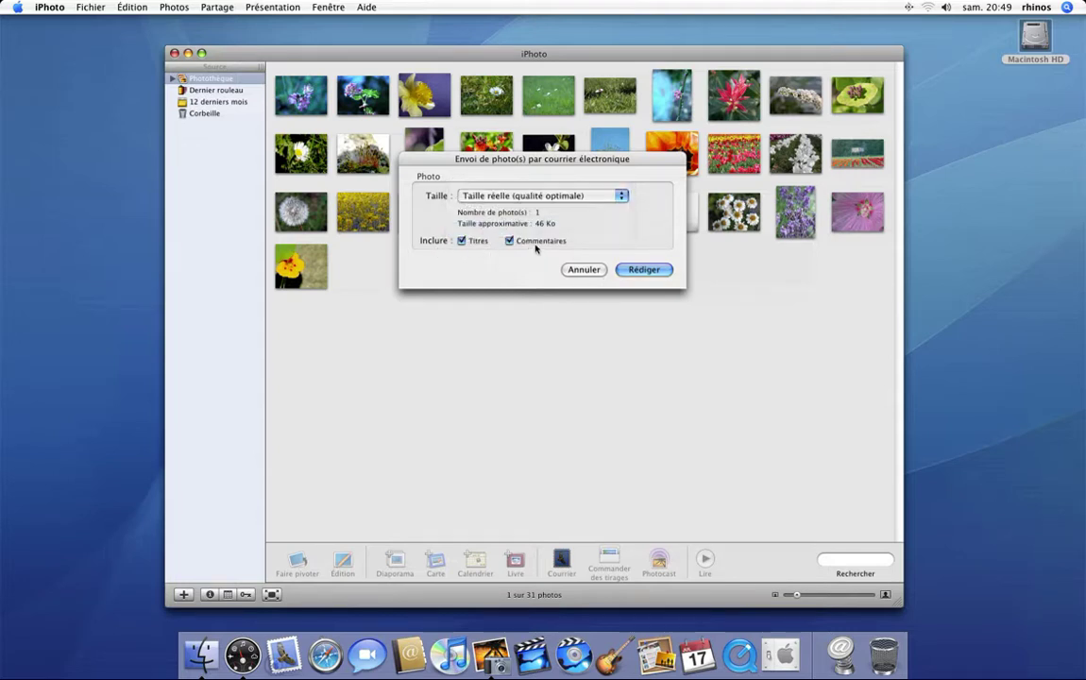
click(650, 273)
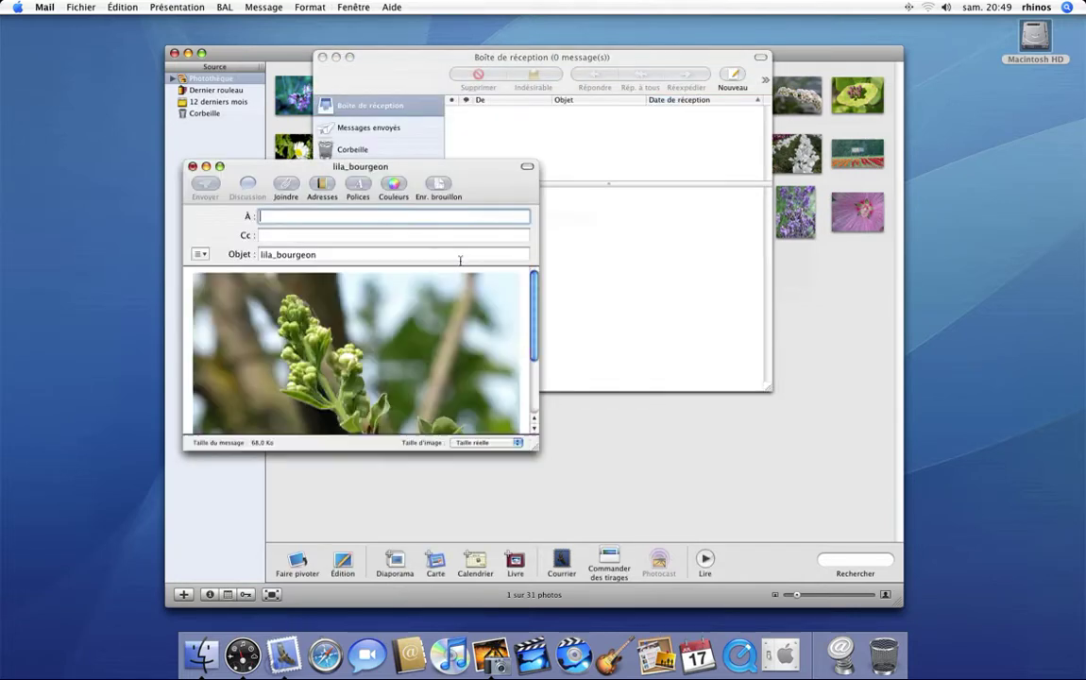
Step: Enlarge the message window to show the whole photo and place the text cursor below its caption
drag(534, 443, 713, 607)
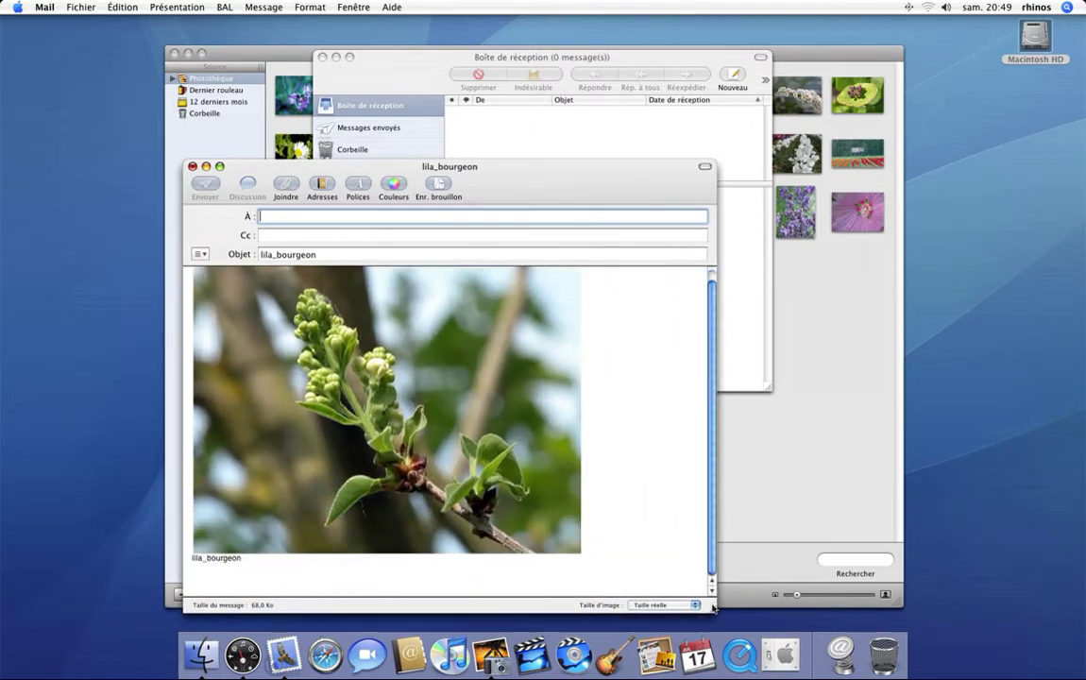
click(233, 559)
click(254, 568)
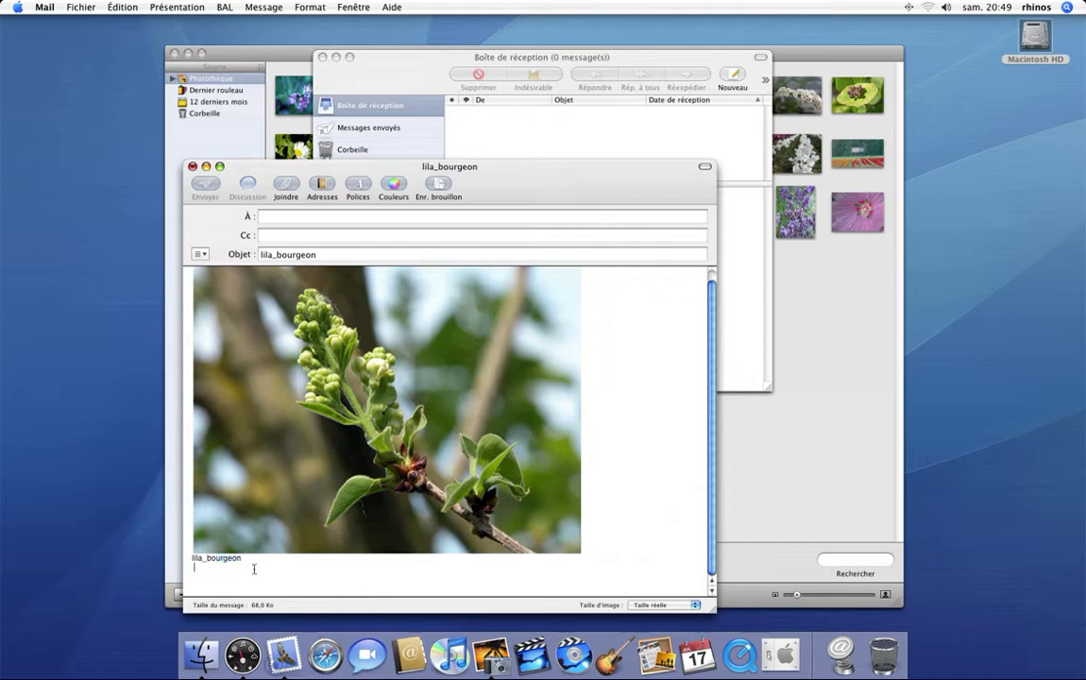
scroll(259, 436, up, 1)
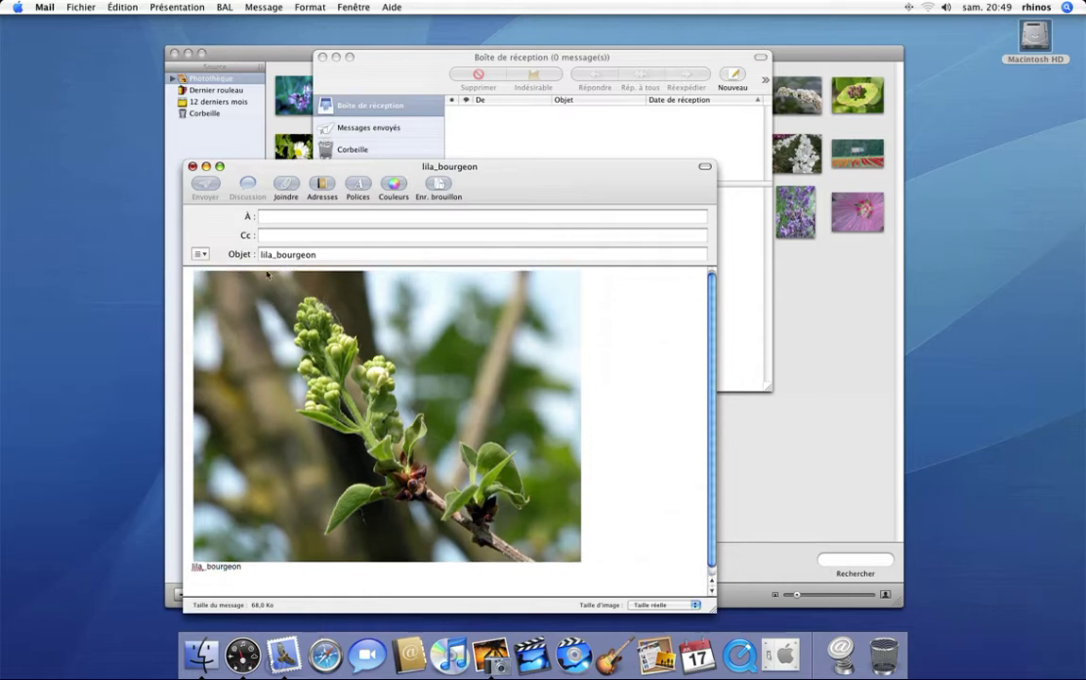
Step: Change the message's image size to Petite and restore it to Taille réelle
click(631, 605)
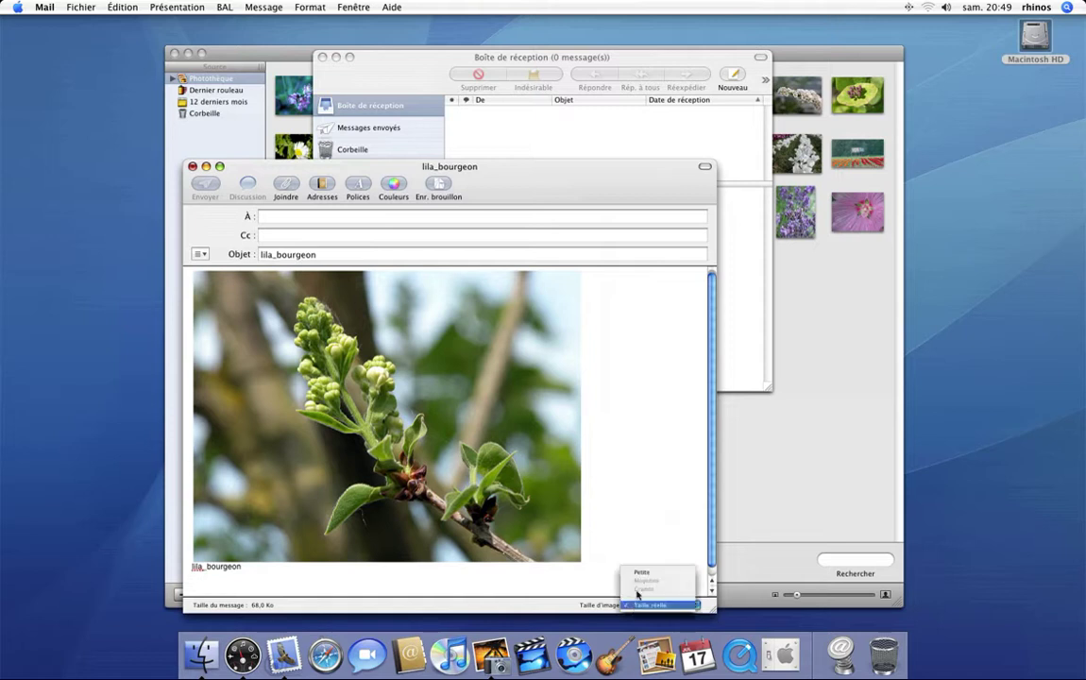
click(642, 574)
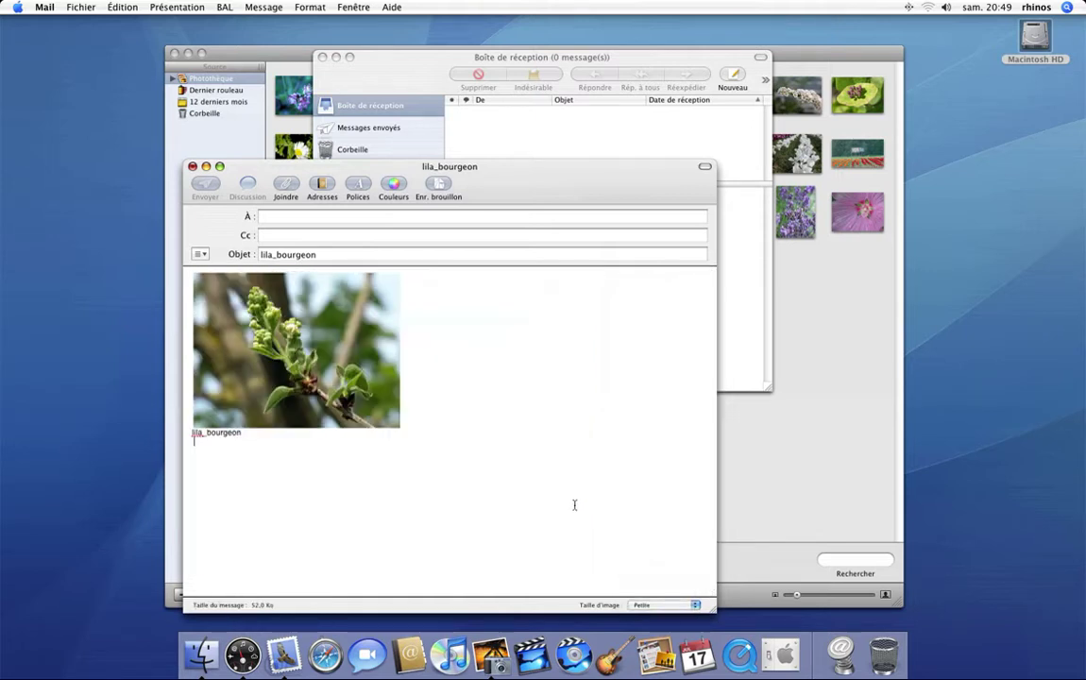
click(645, 609)
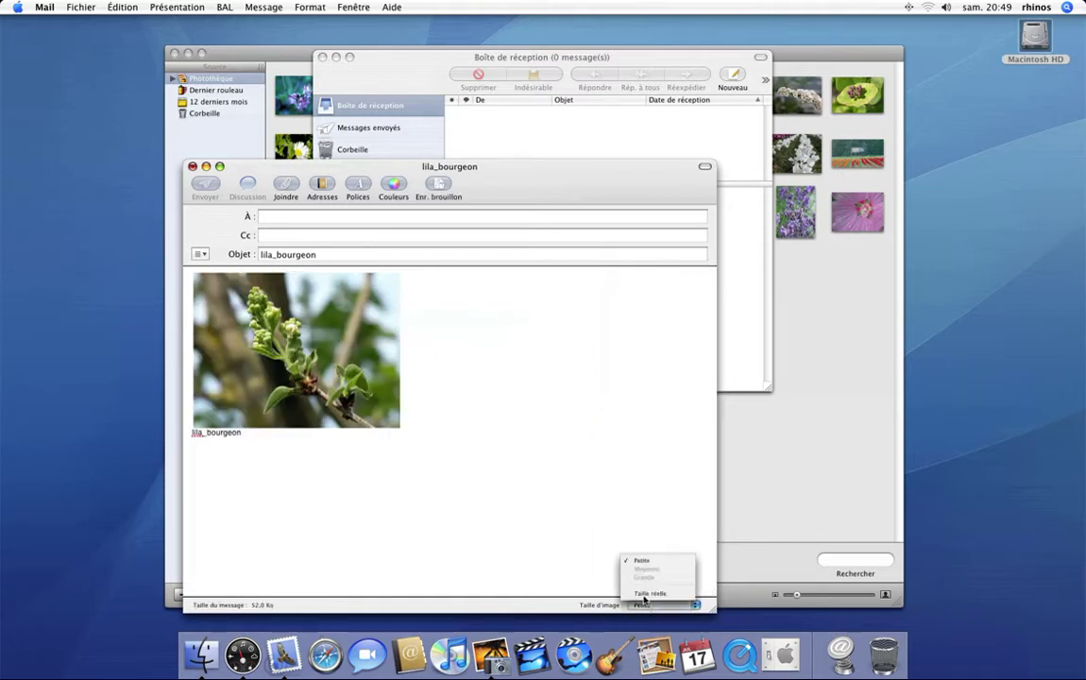
click(650, 591)
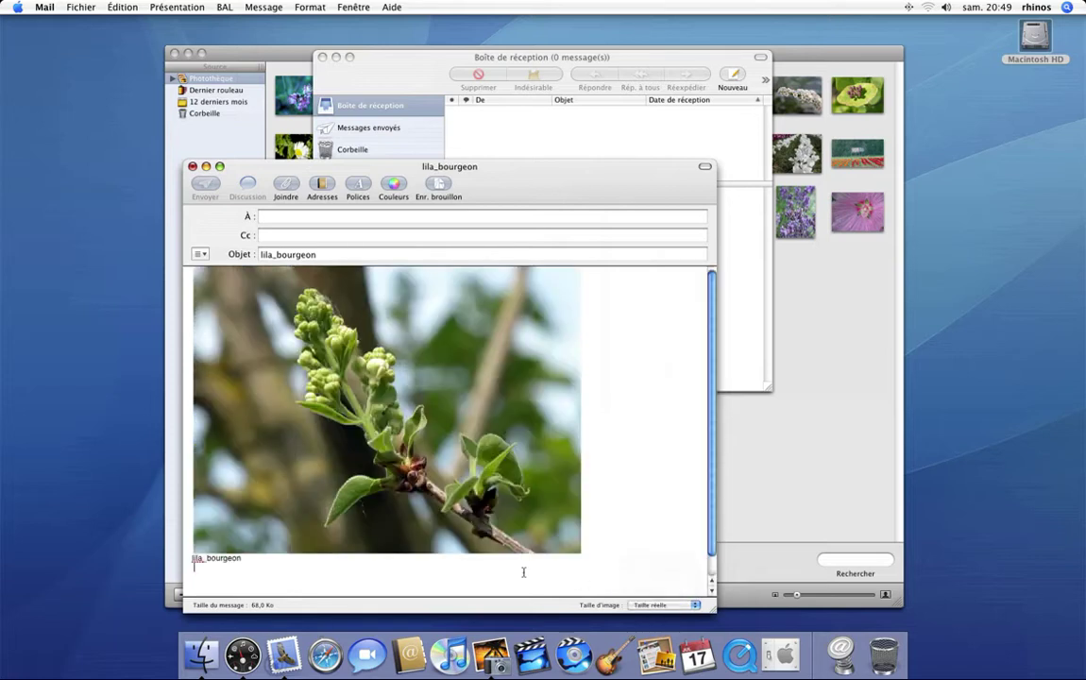
Step: Close the lila_bourgeon message without saving it and quit Mail
click(193, 166)
click(402, 236)
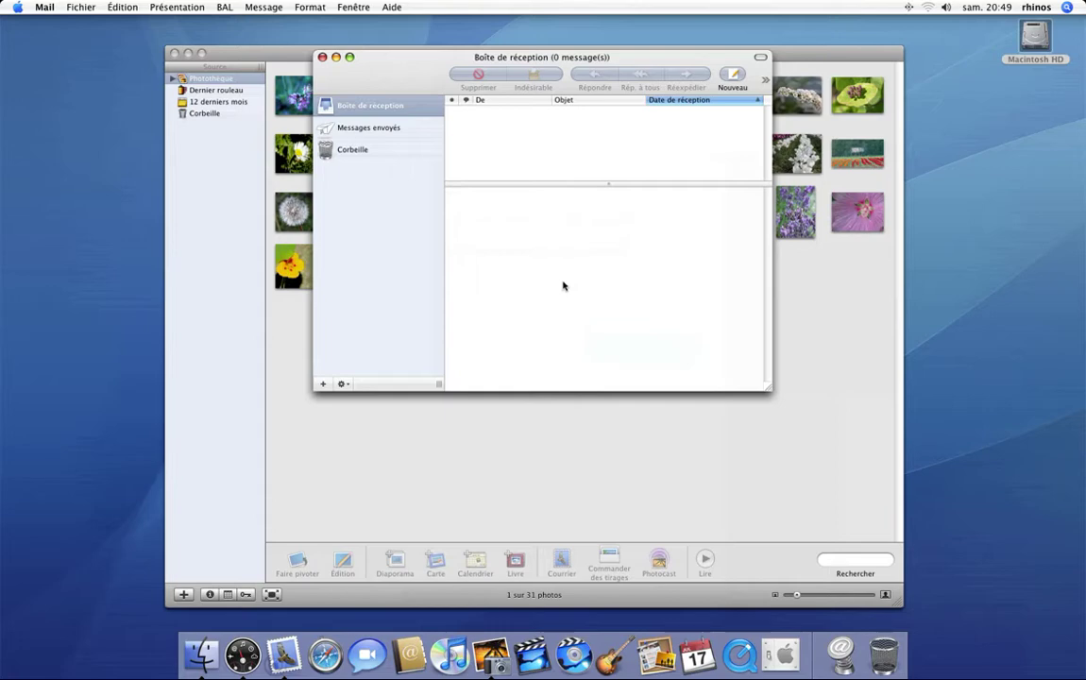
key(super+q)
click(470, 311)
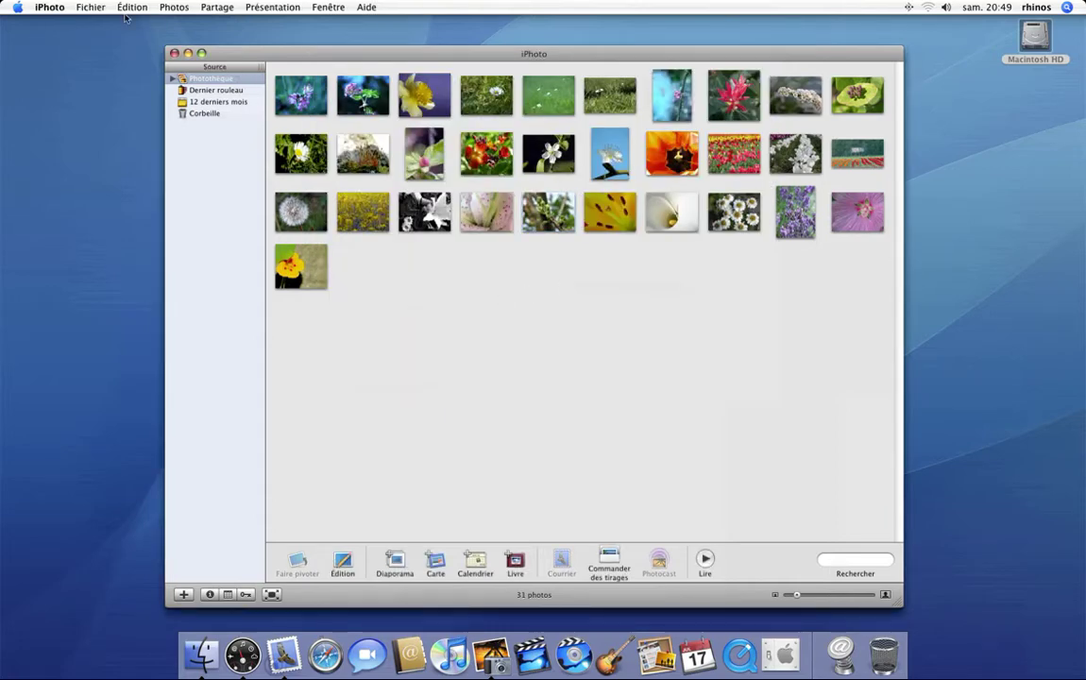
click(85, 7)
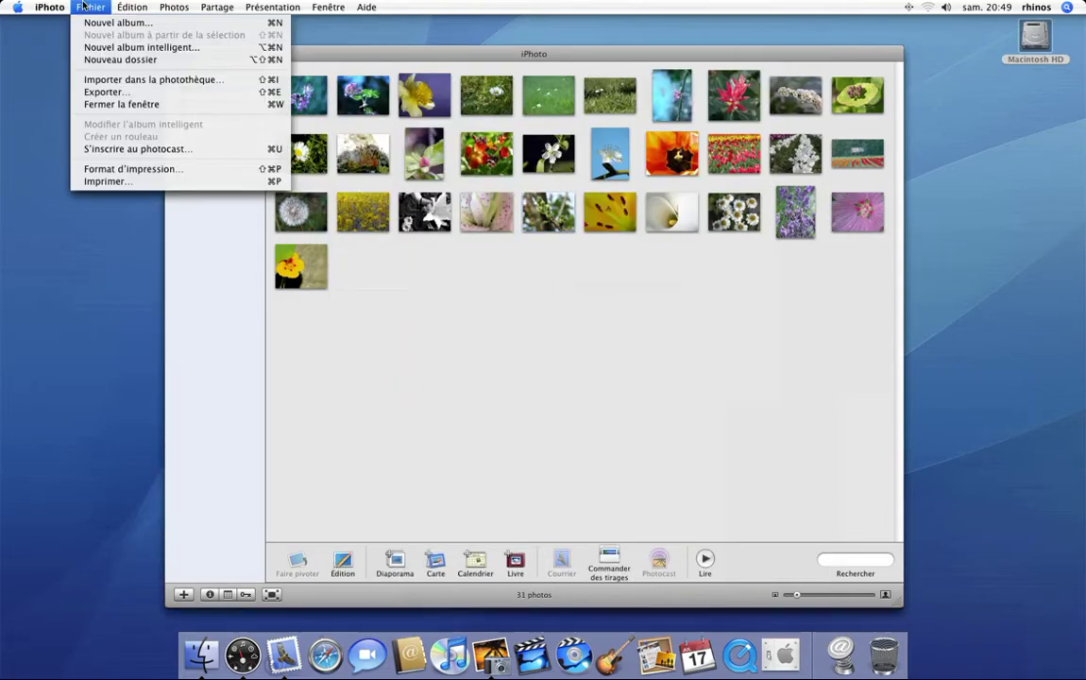
click(104, 91)
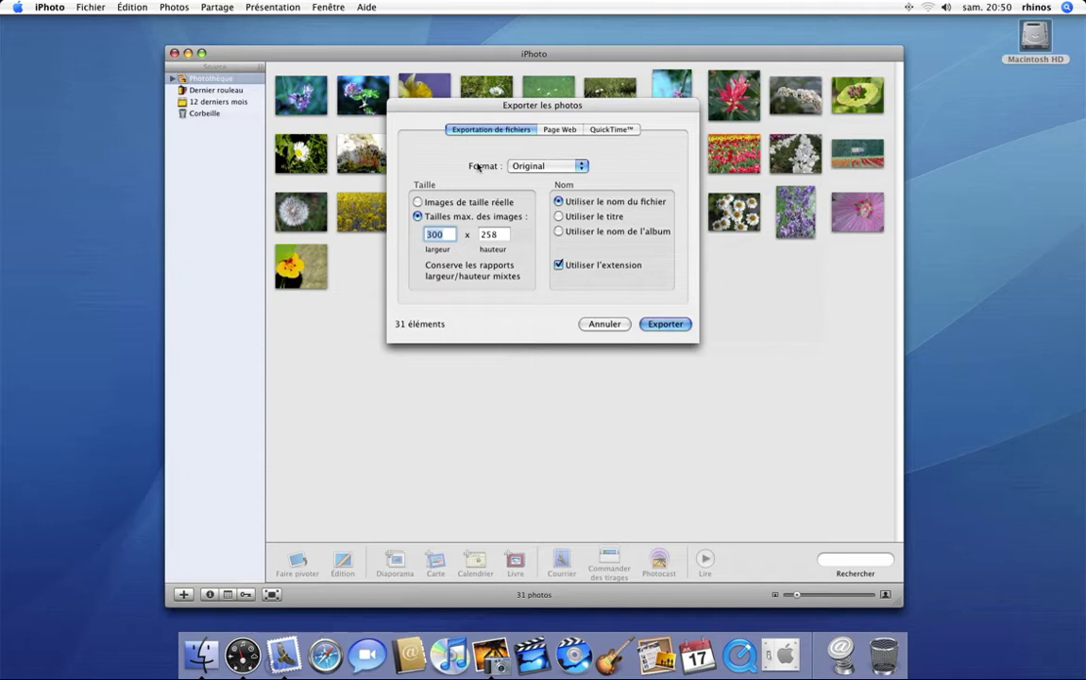
click(560, 129)
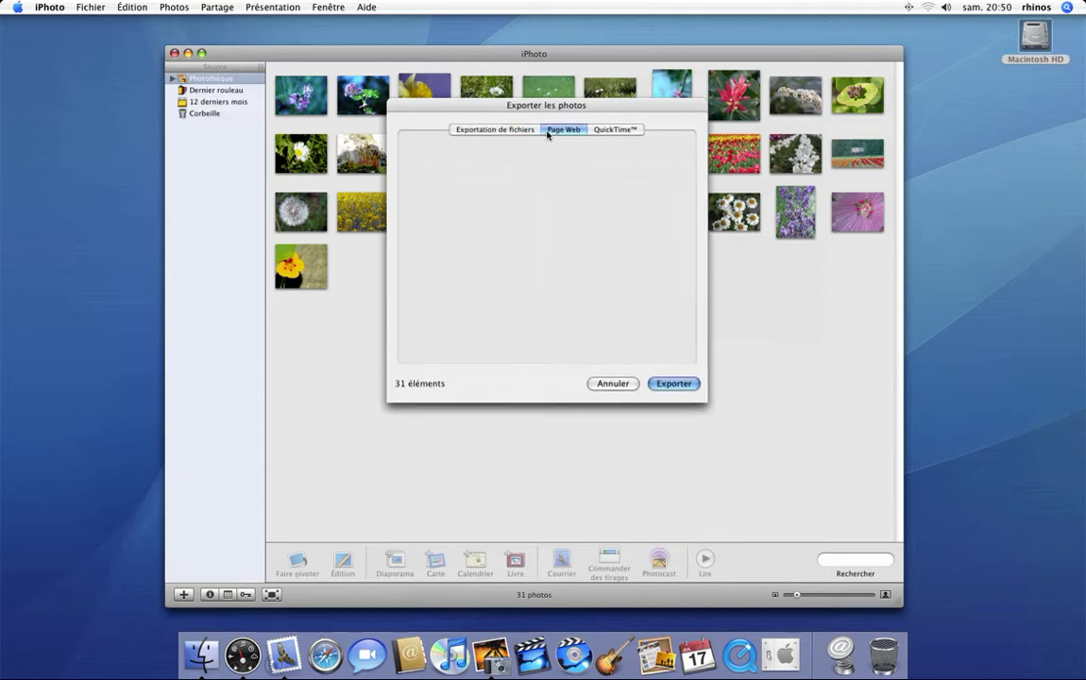
click(615, 129)
click(609, 377)
Step: Select the first six photos of the third row plus the yellow flower in the fourth row, and open their export settings
drag(302, 318, 626, 207)
drag(629, 206, 629, 206)
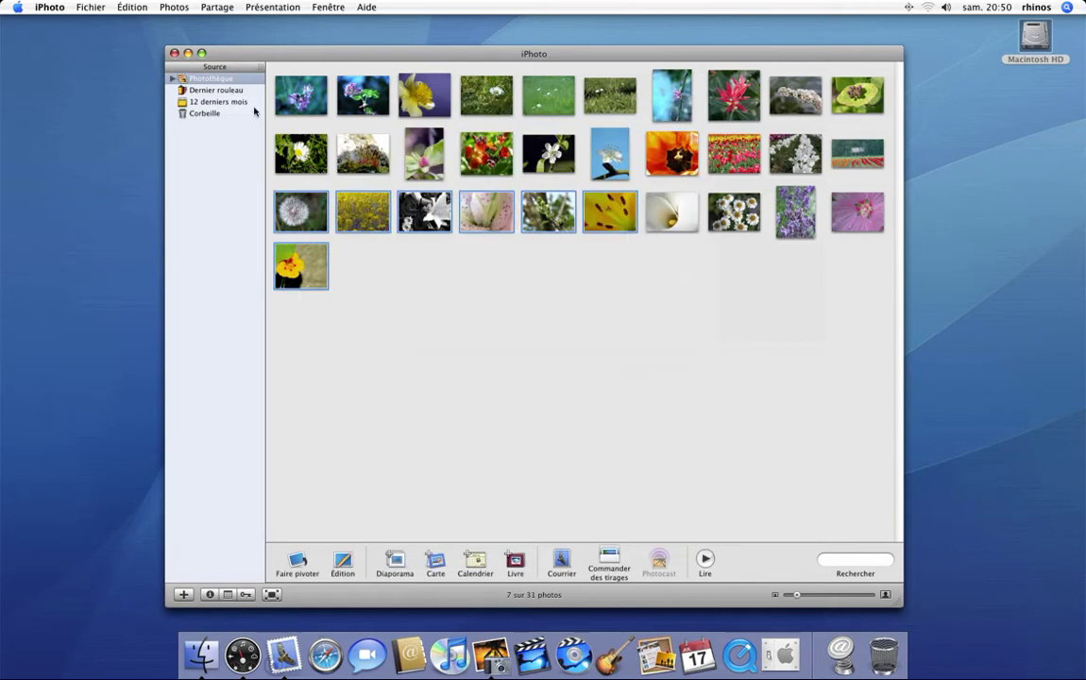
click(57, 8)
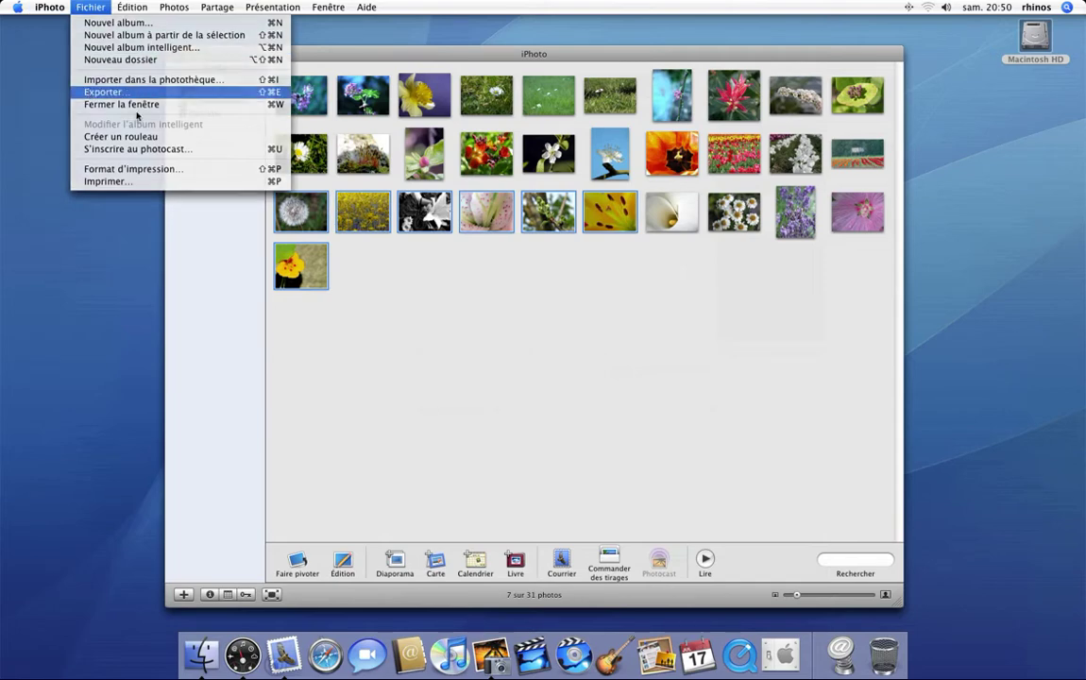
click(101, 92)
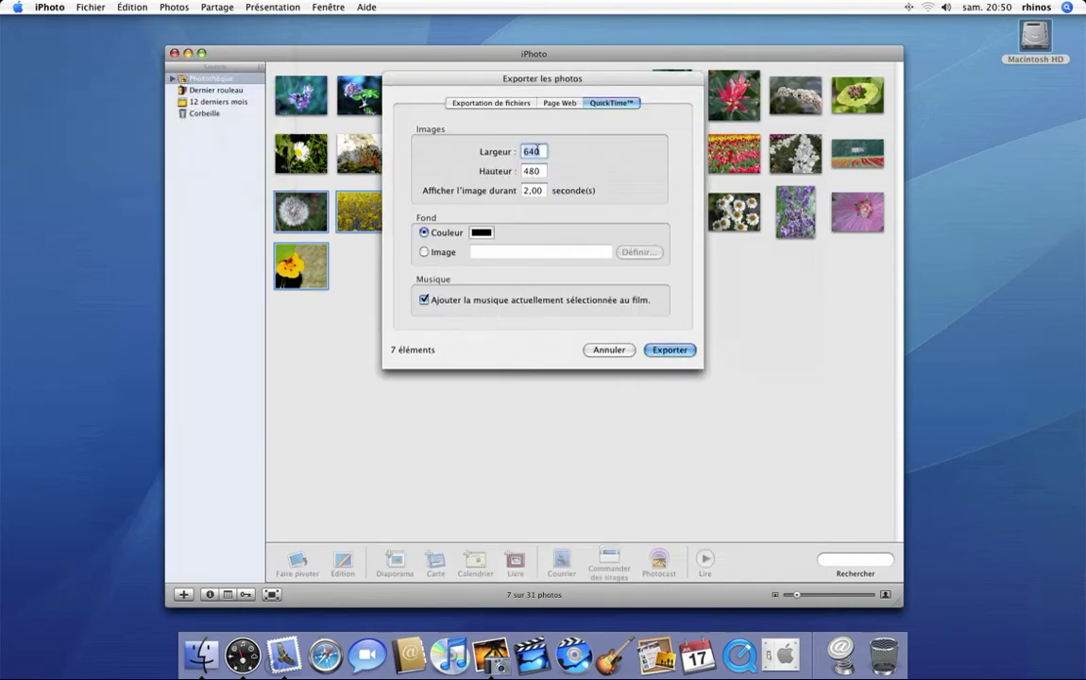
Step: Set the QuickTime movie's width to 600 and exclude the currently selected music from it
text(300)
key(Tab)
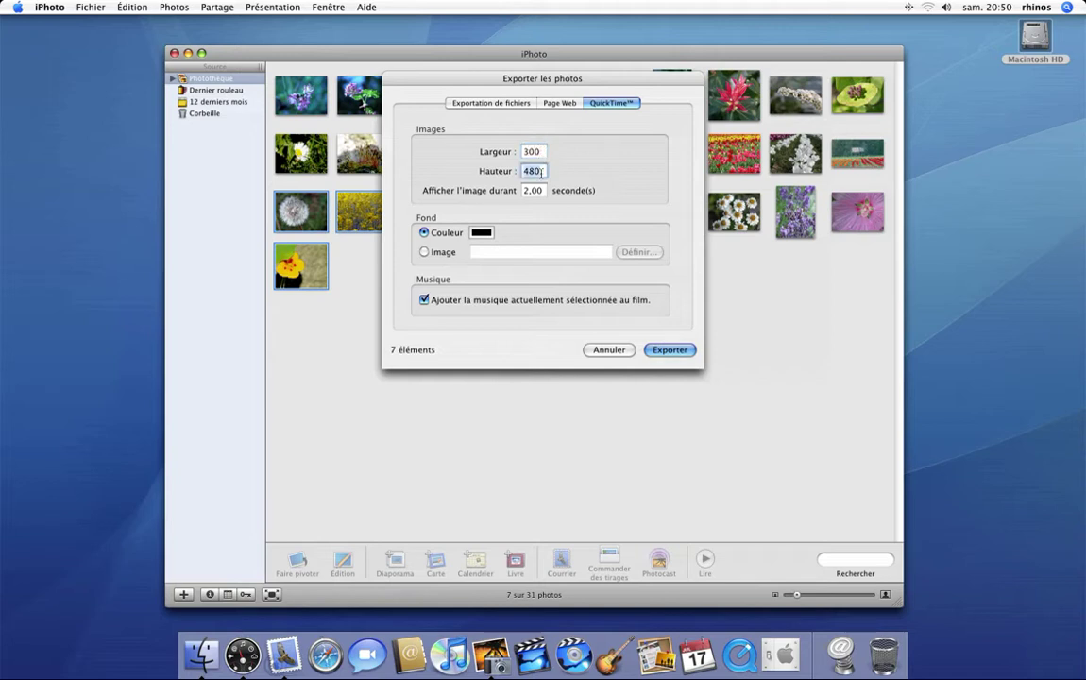
key(shift+Tab)
text(600)
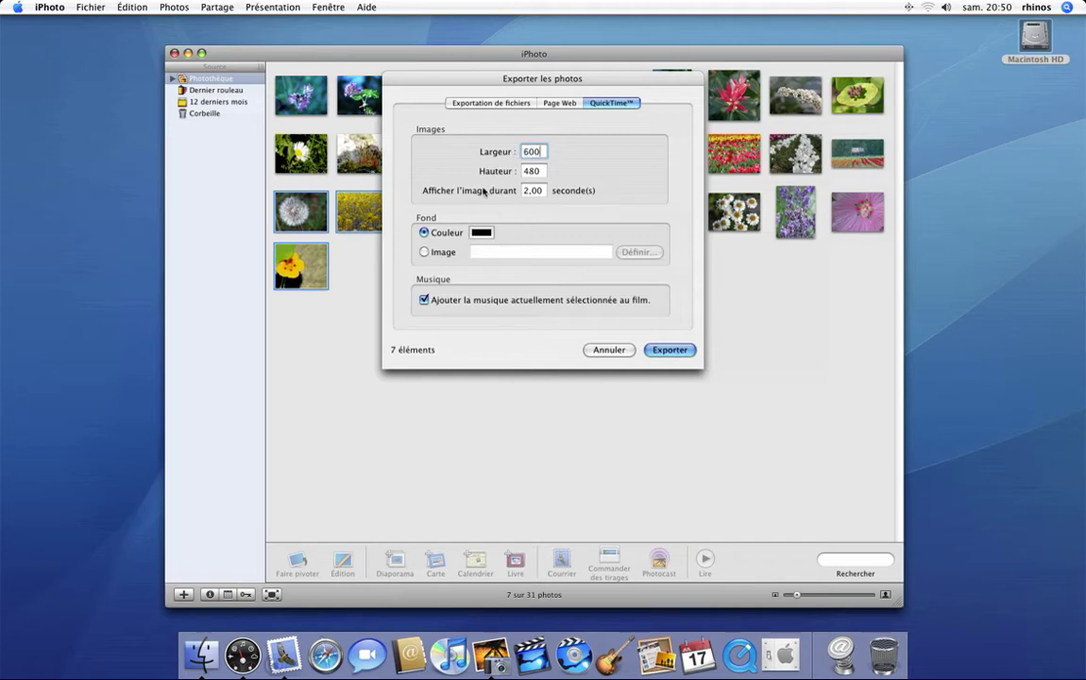
click(460, 301)
Step: Export the QuickTime movie as "test exportation" to the Séquences folder
click(685, 352)
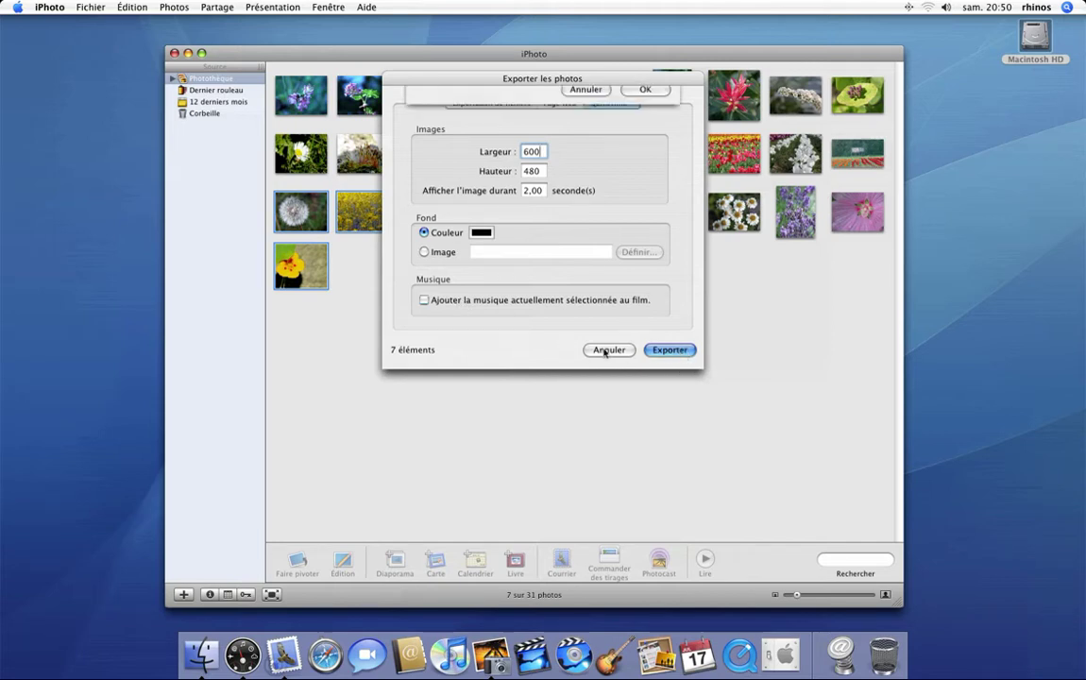
click(514, 132)
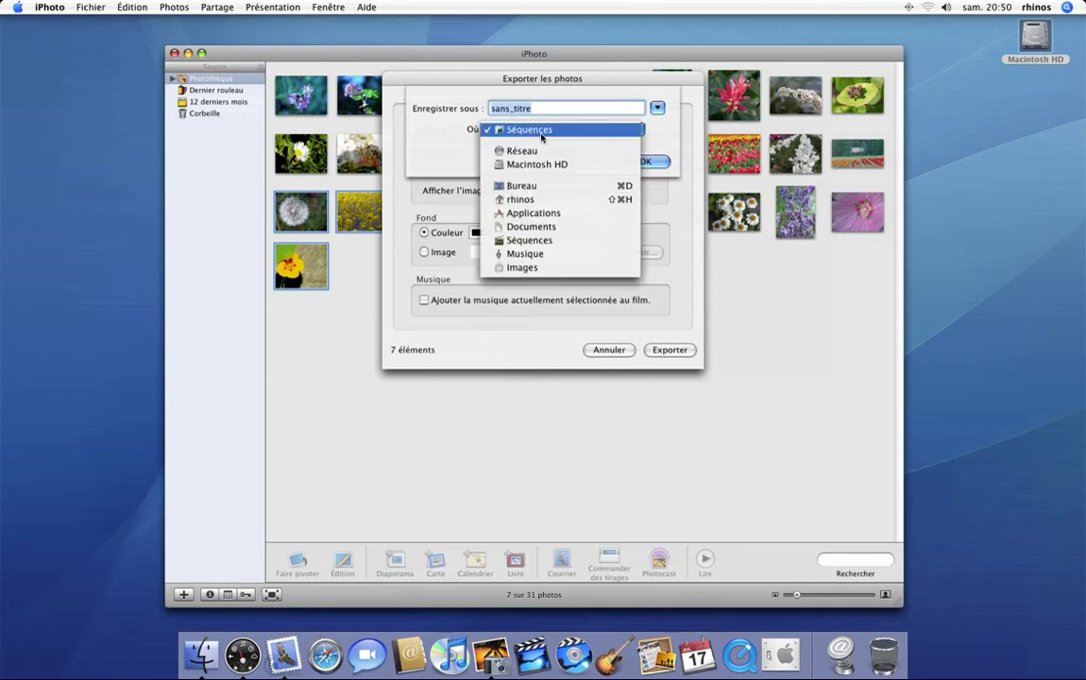
click(534, 134)
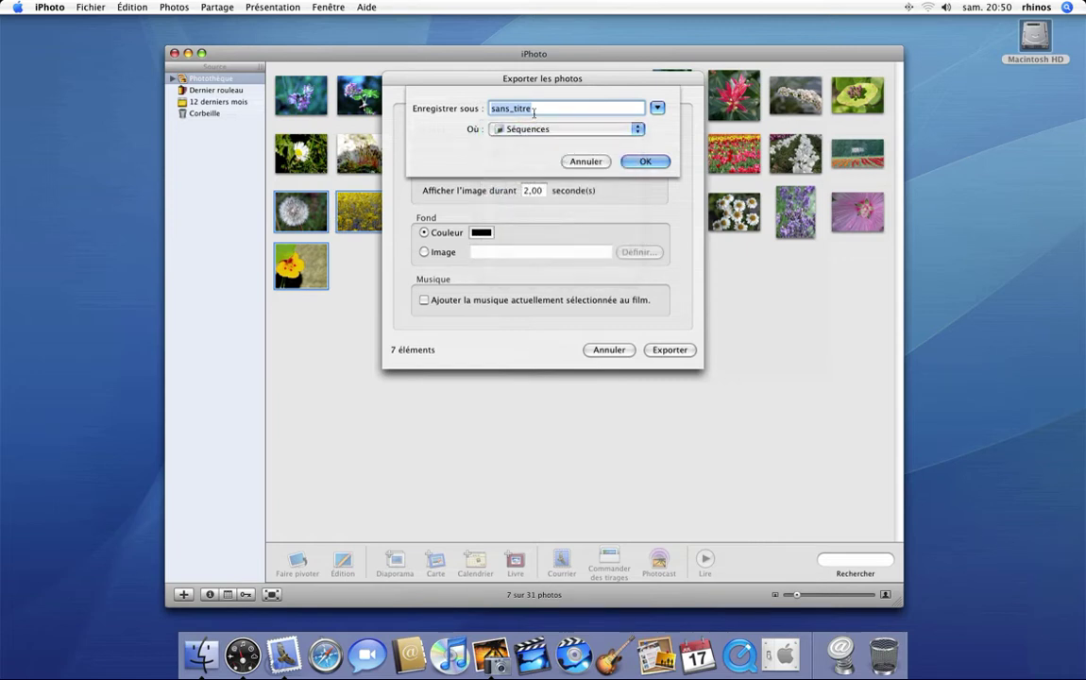
text(test exportation)
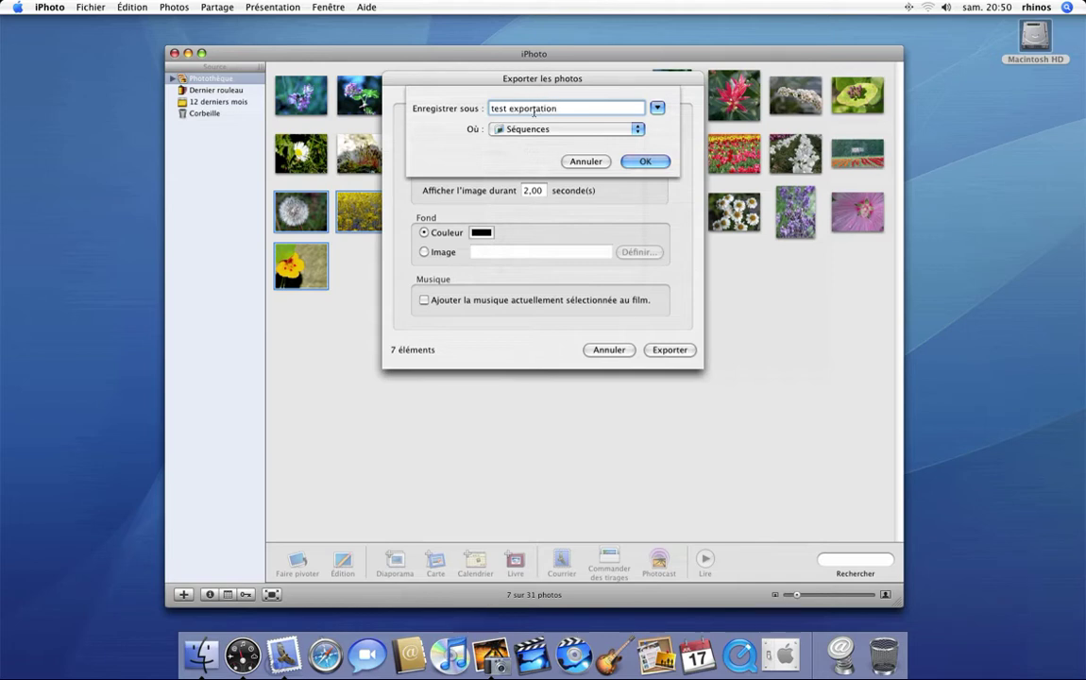
key(Return)
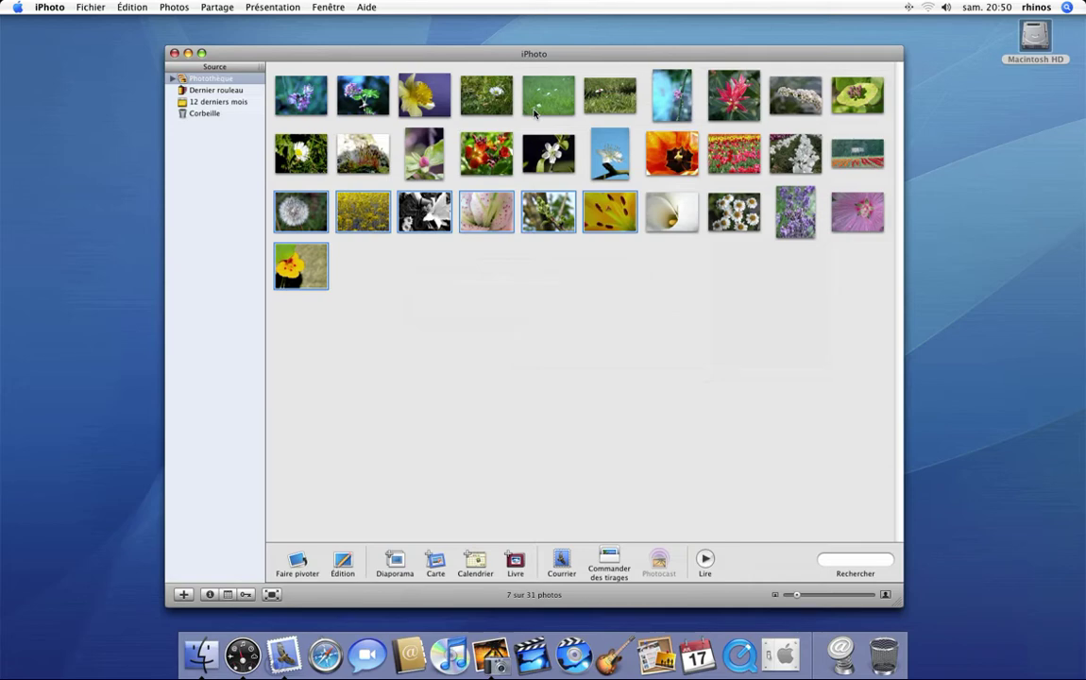
Step: Play test exportation.mov from the Séquences folder on Macintosh HD in QuickTime Player and enlarge its window
click(1037, 35)
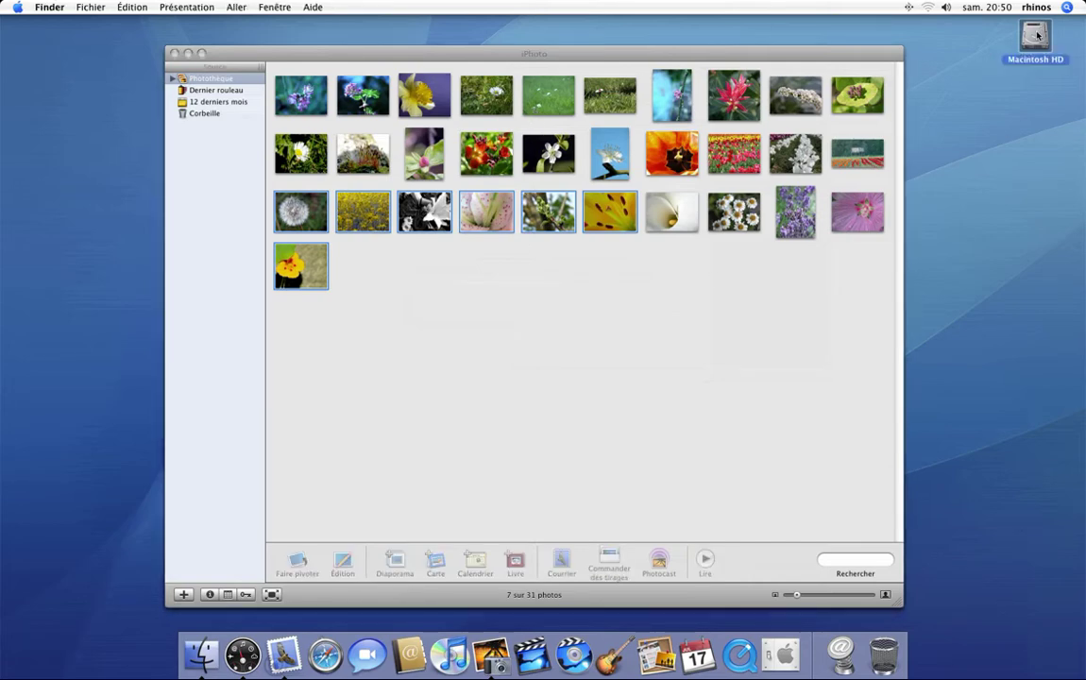
double_click(1036, 35)
click(227, 366)
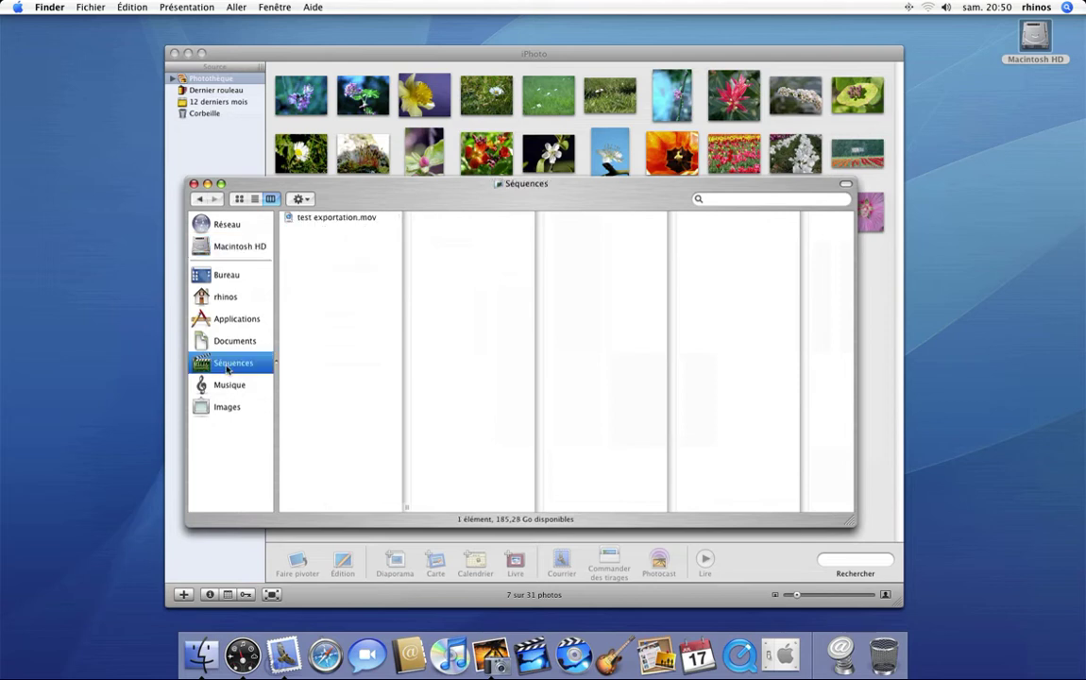
click(313, 219)
double_click(313, 219)
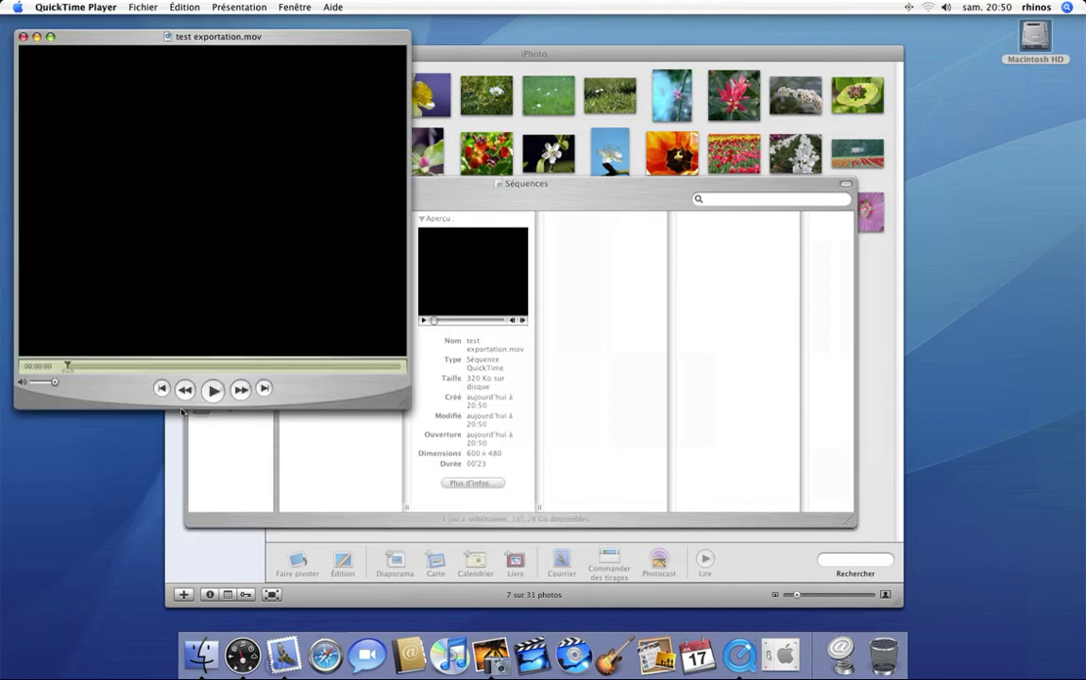
click(212, 390)
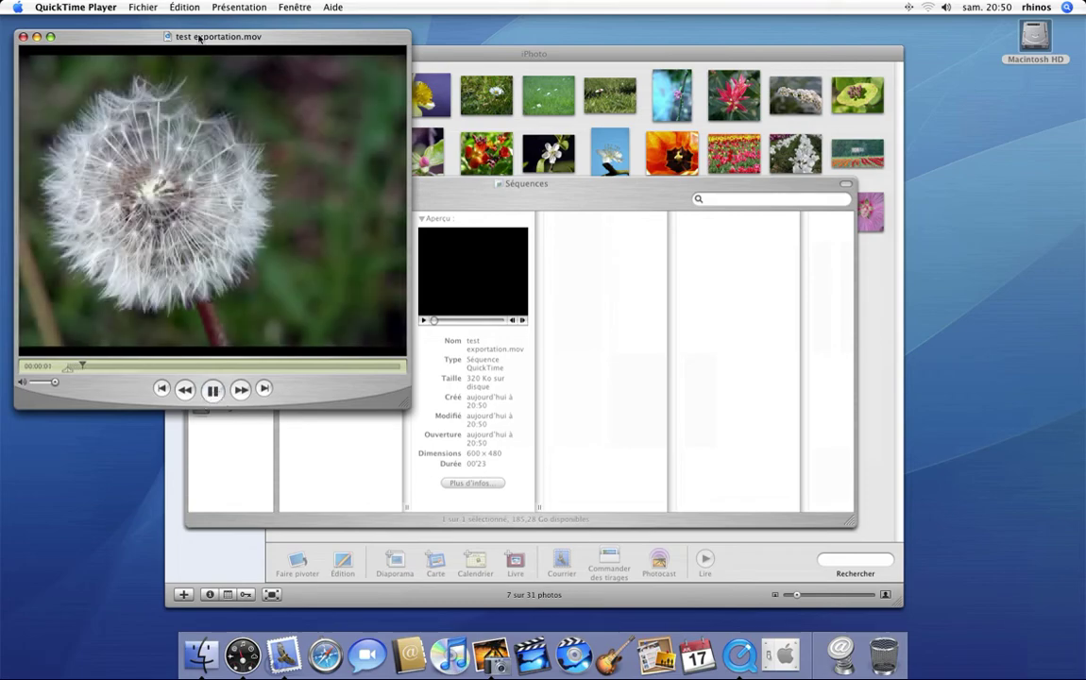
drag(400, 408, 557, 506)
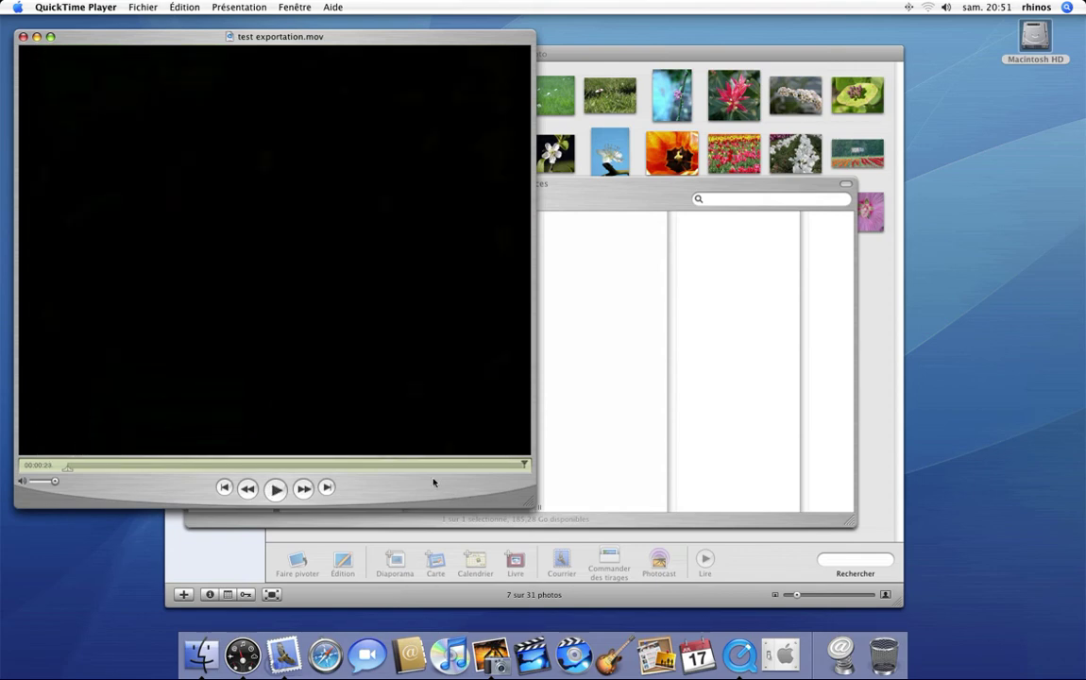
Step: Close the movie and the Séquences folder window, and return to iPhoto with no photos selected
key(super+w)
click(424, 200)
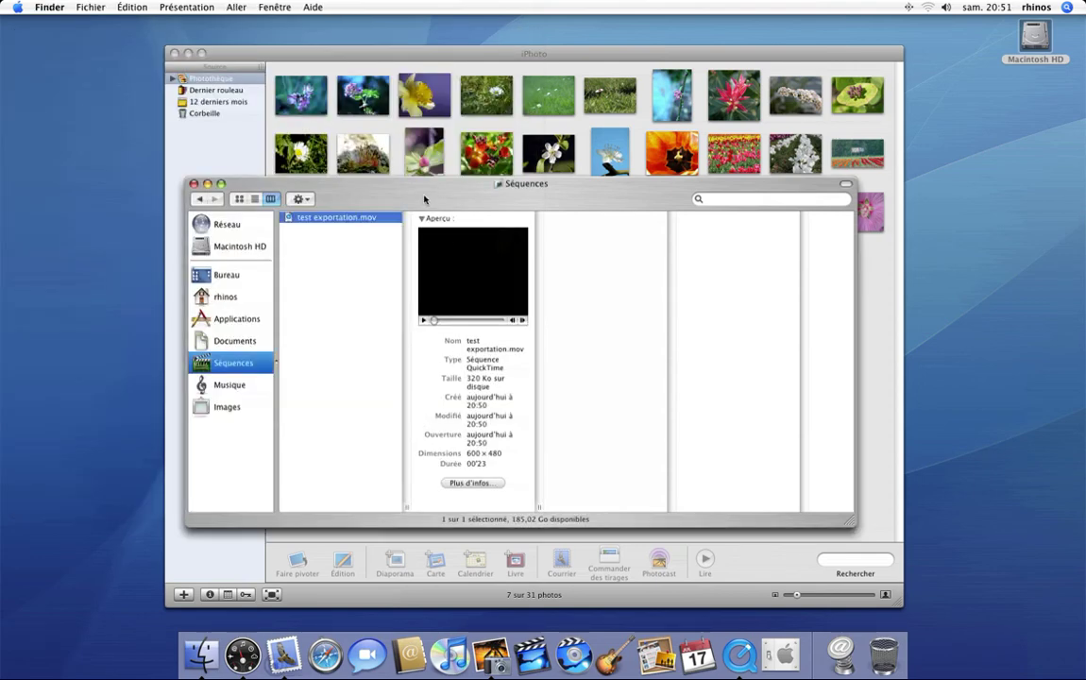
key(super+w)
click(434, 285)
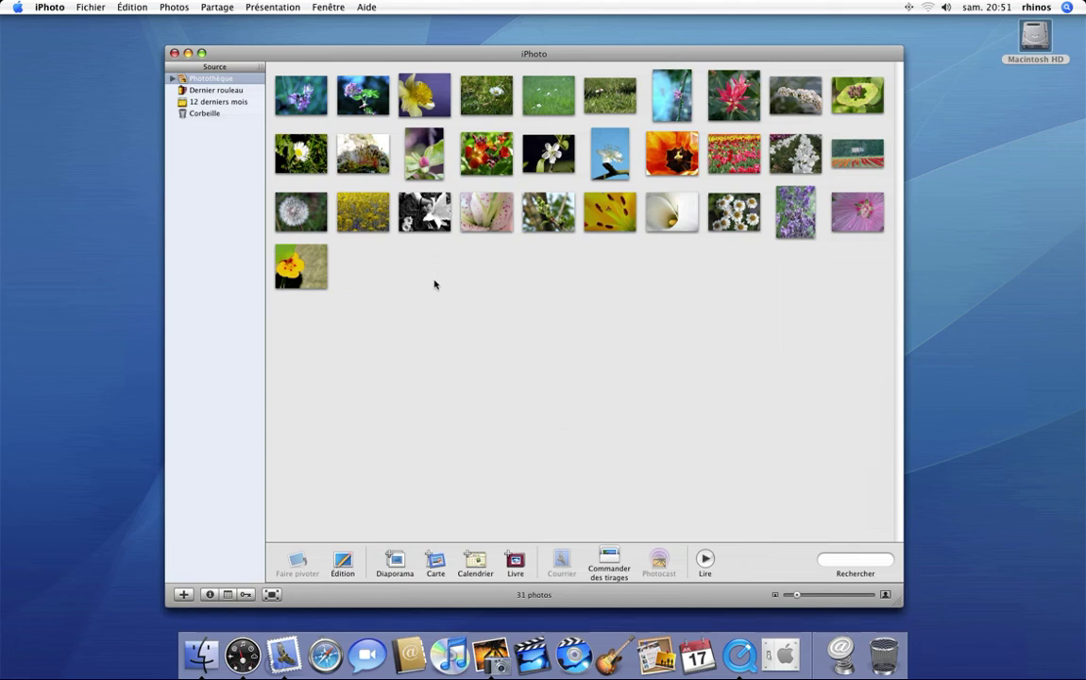